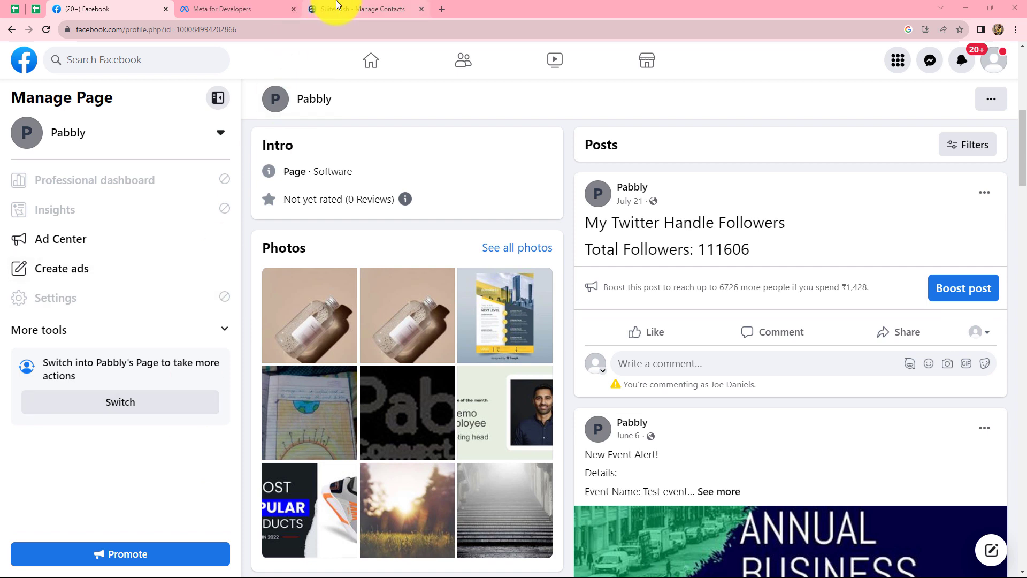
Open pabbly.com/connect in a new browser tab, sign in, and access the Pabbly Connect dashboard.
left_click(337, 7)
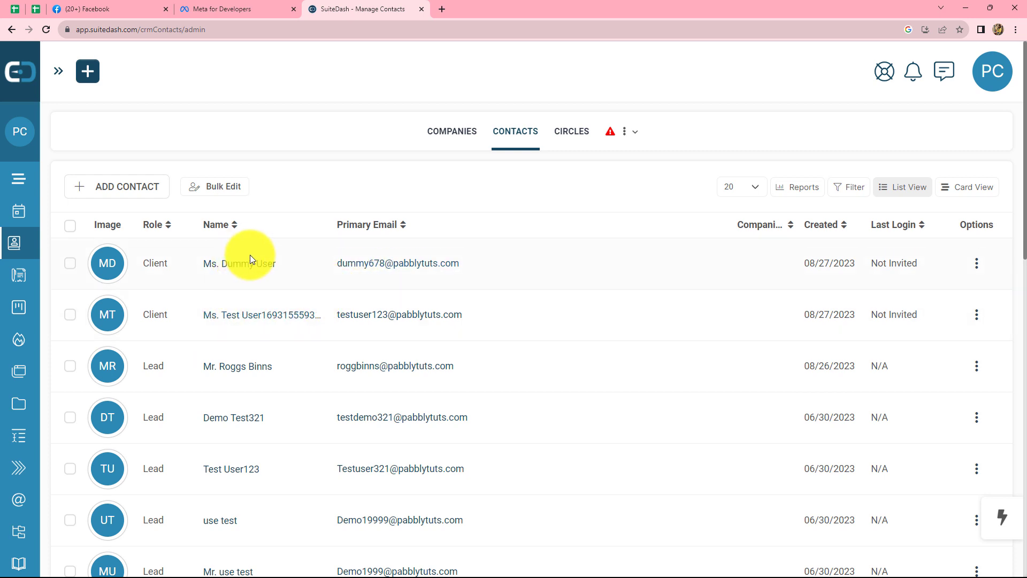
left_click(443, 7)
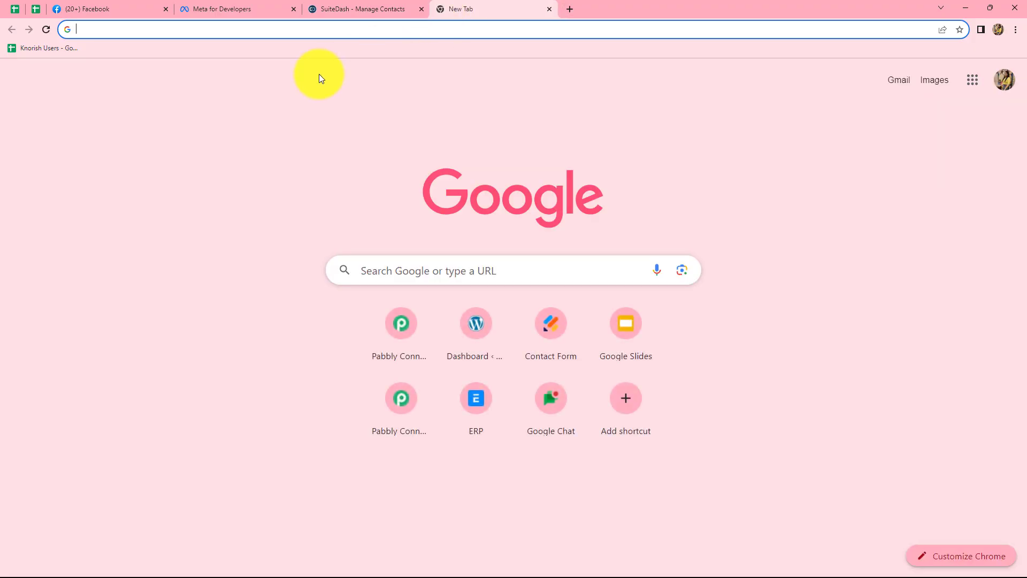
type("pa")
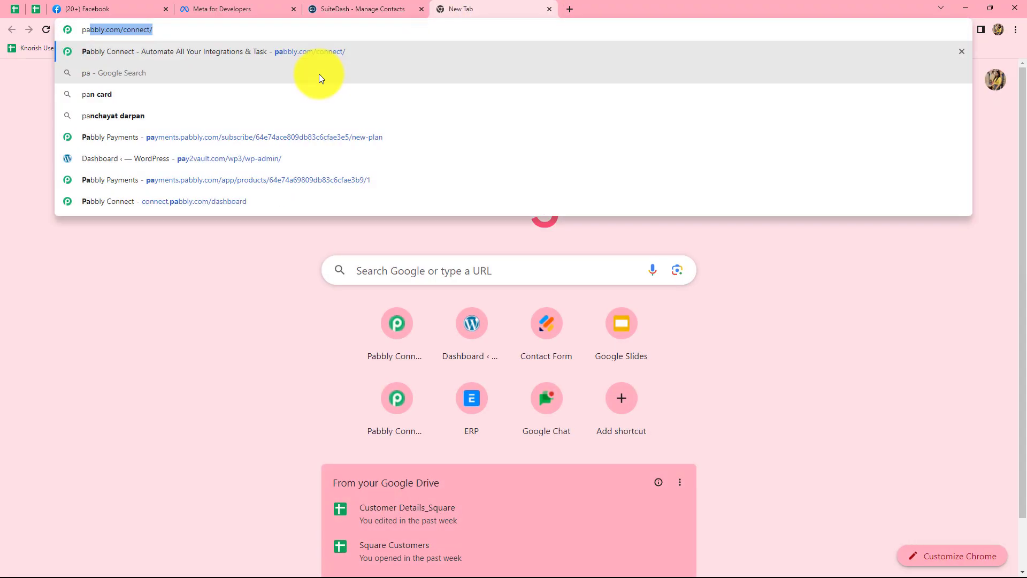
key("Return")
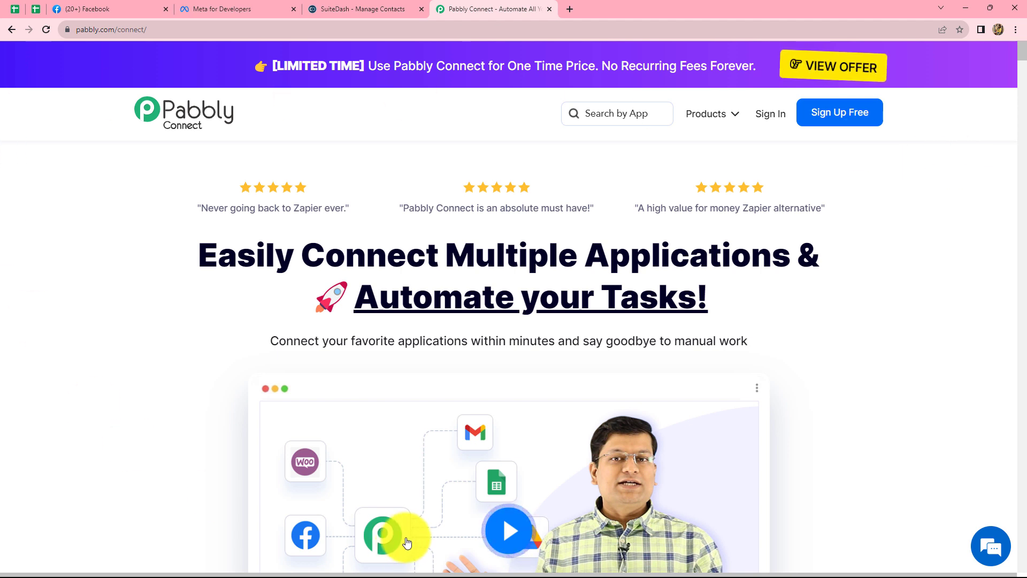
left_click(766, 119)
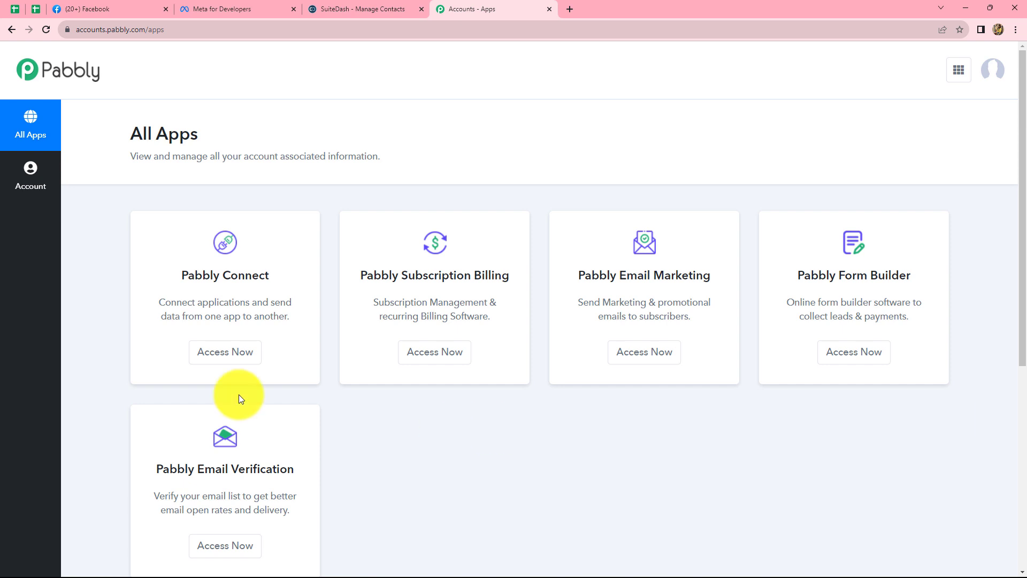
left_click(201, 355)
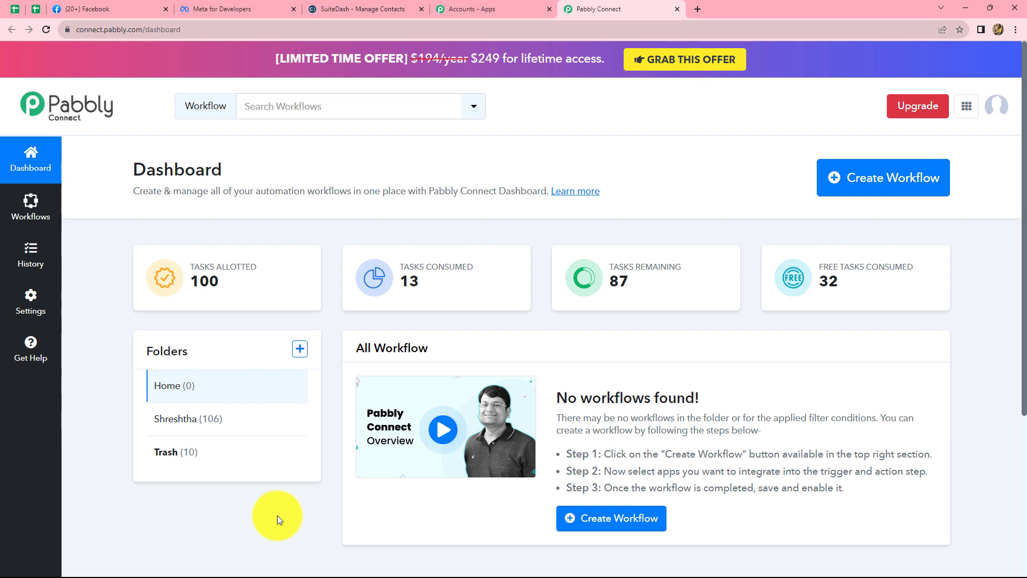
Create a workflow named "Create SuiteDash Contacts from Facebook Lead Ads".
left_click(875, 188)
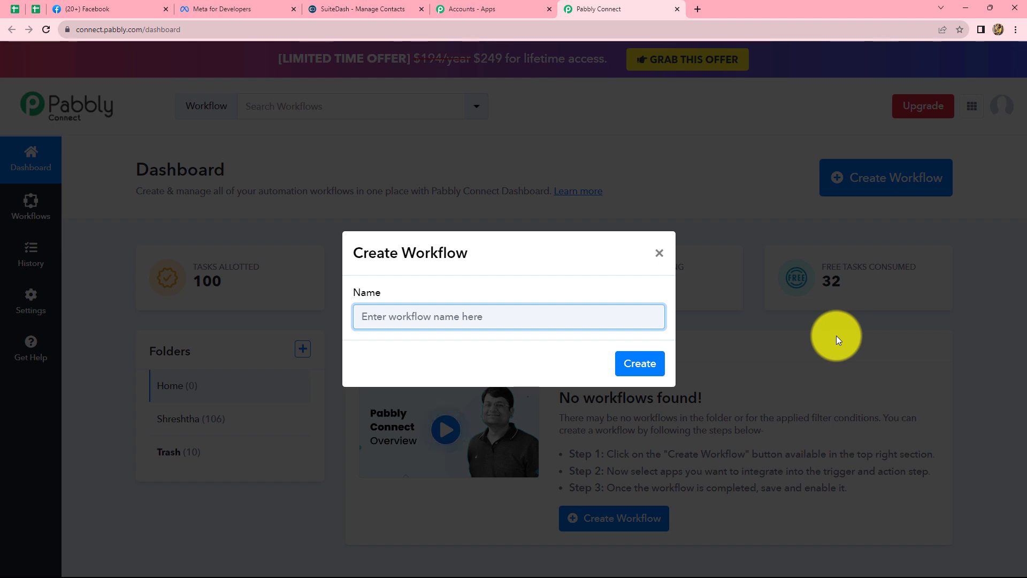
type("Create SuiteDash Contacts from Facebook Lead Ads")
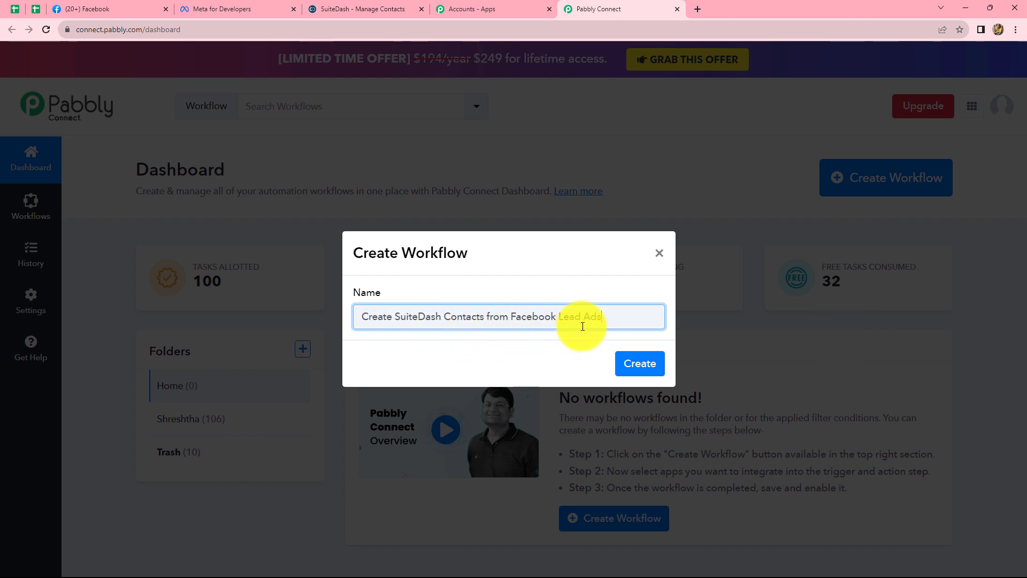
left_click(628, 365)
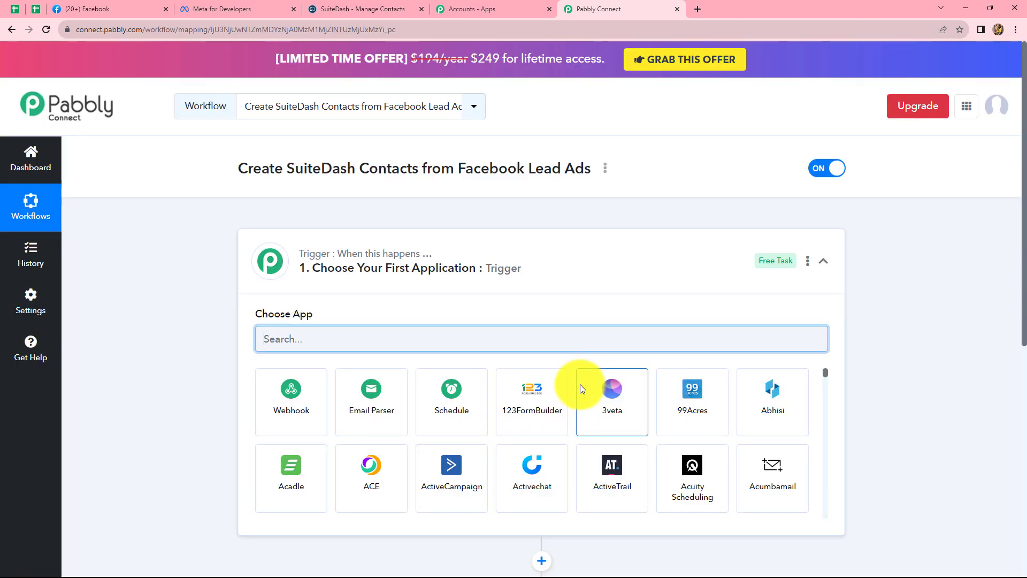
Set the workflow trigger to Facebook Lead Ads with the New Lead (Instant) event.
scroll(579, 384, "down", 3)
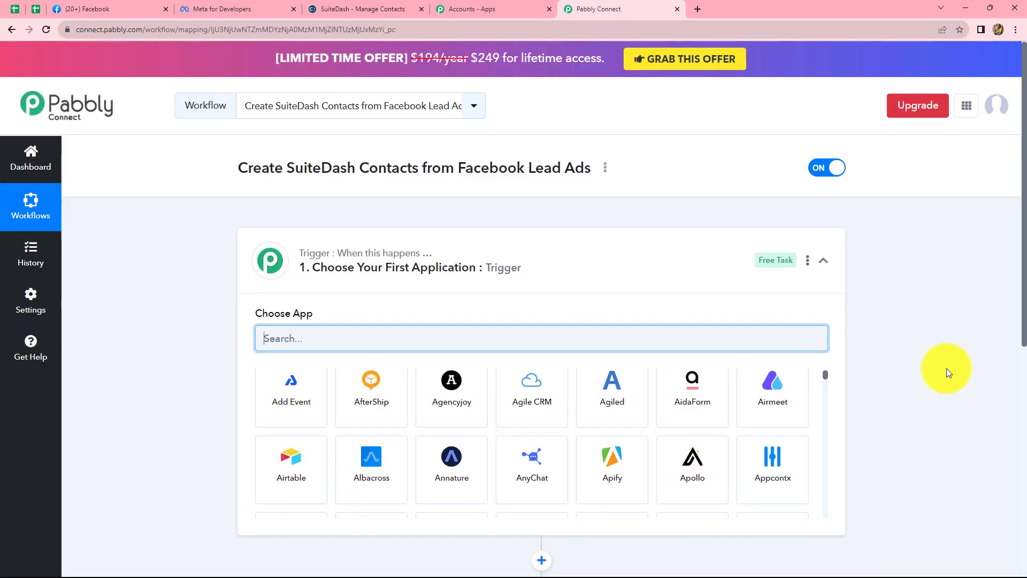
scroll(945, 368, "down", 3)
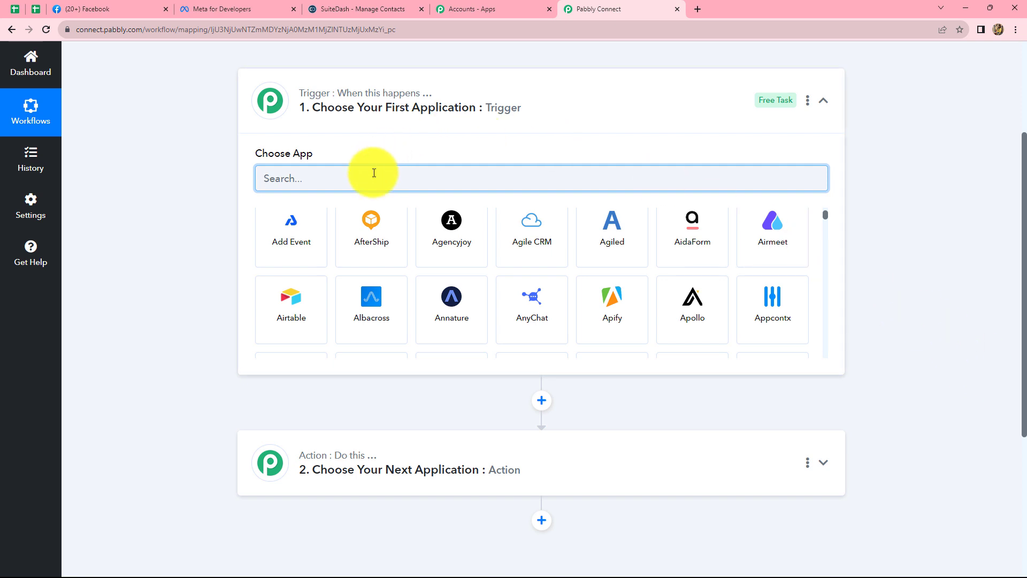
type("Face")
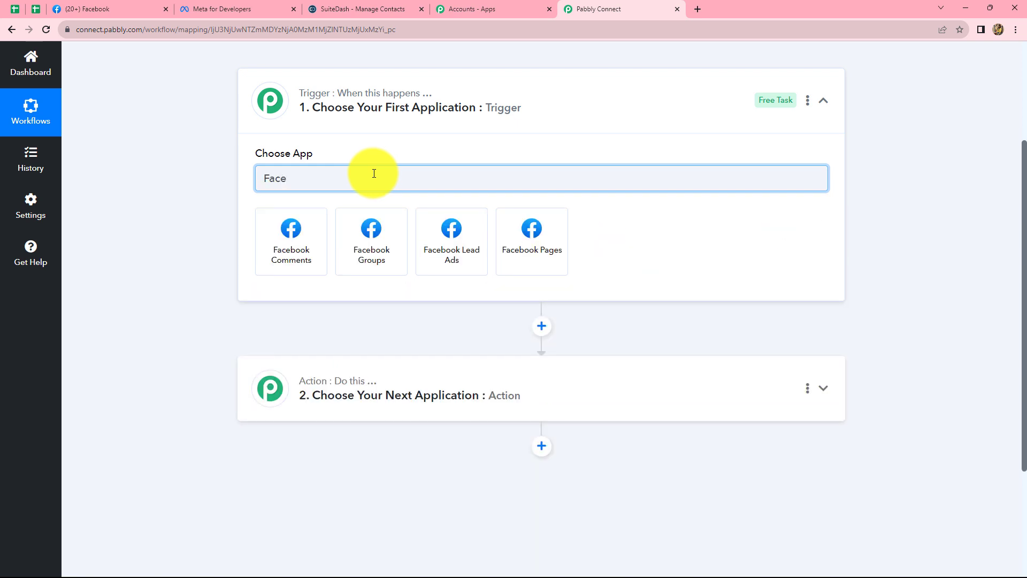
left_click(442, 236)
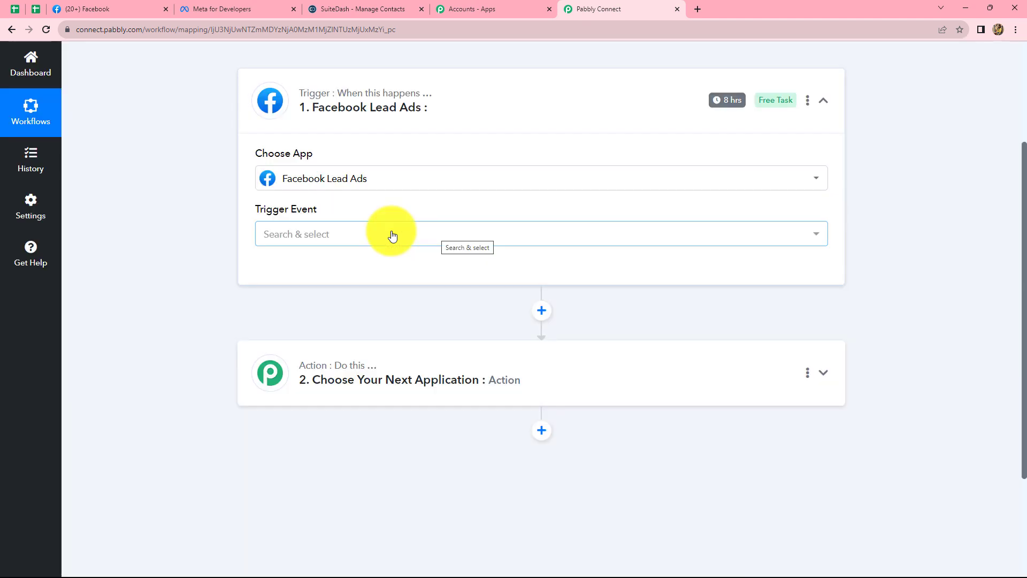
left_click(391, 235)
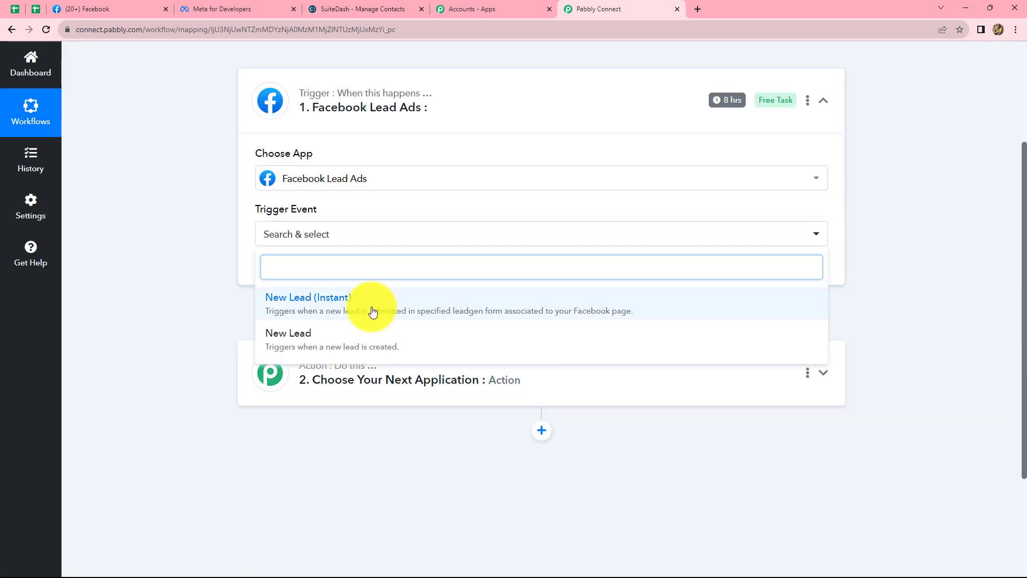
left_click(373, 312)
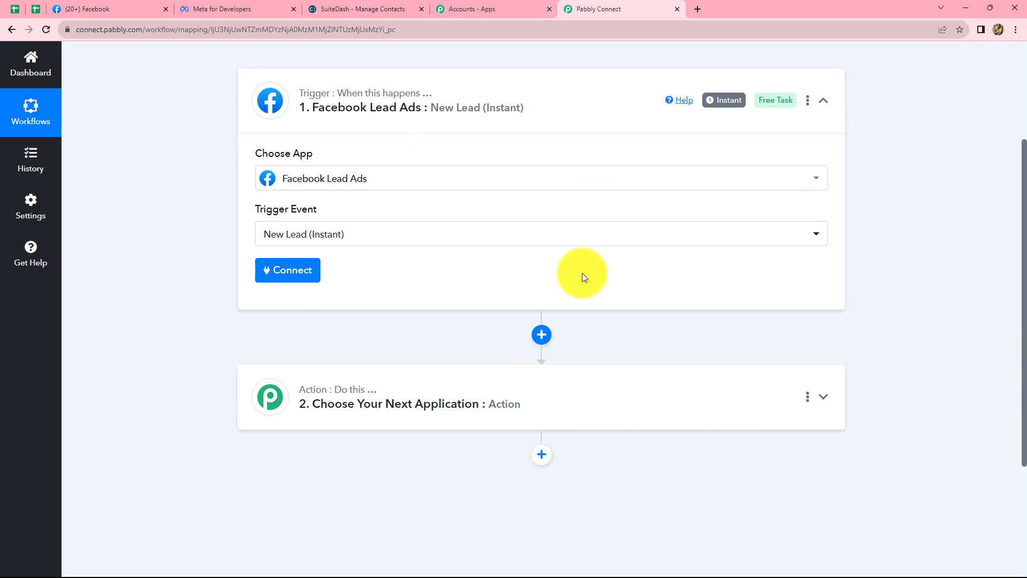
Add a new Facebook Lead Ads connection to the trigger and authenticate it.
left_click(273, 276)
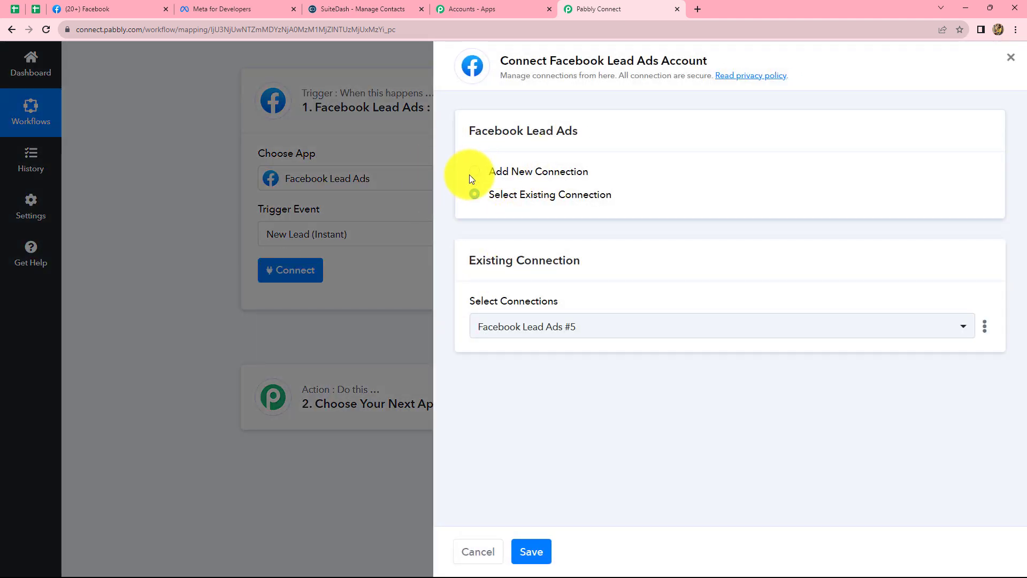
left_click(473, 175)
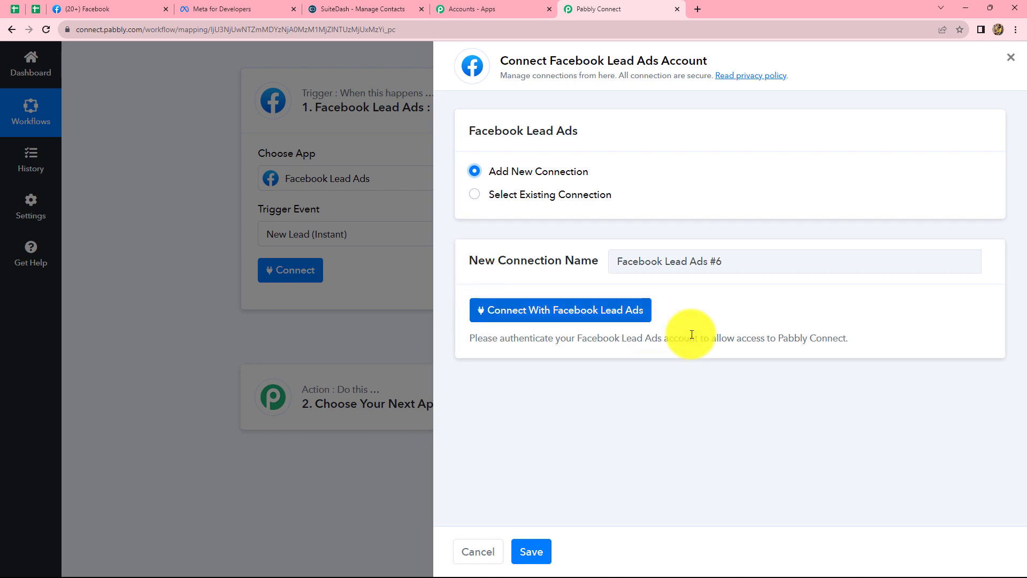
left_click(522, 316)
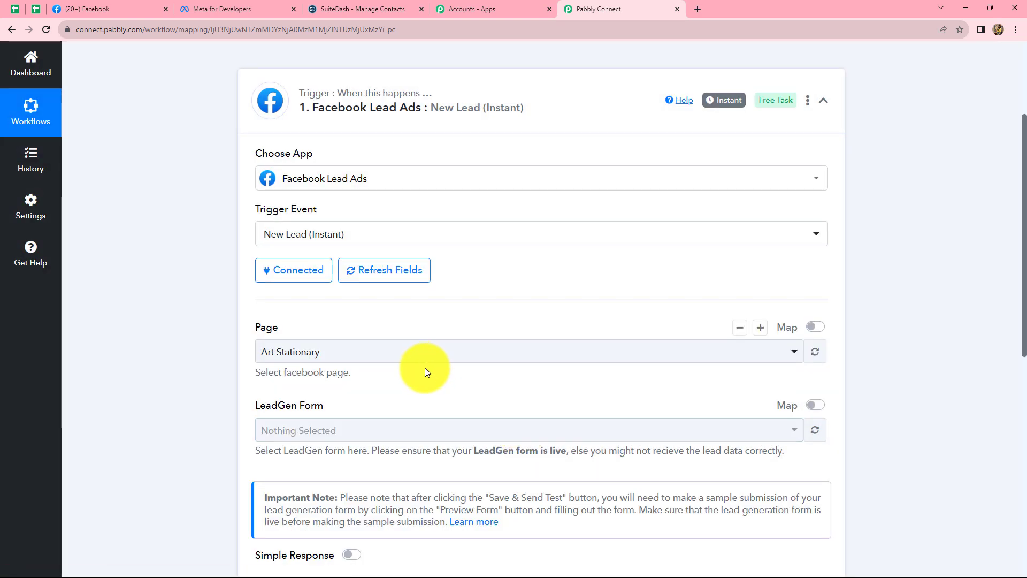
Review the Pabbly page on Facebook and the pages offered for the trigger's Page setting.
left_click(109, 9)
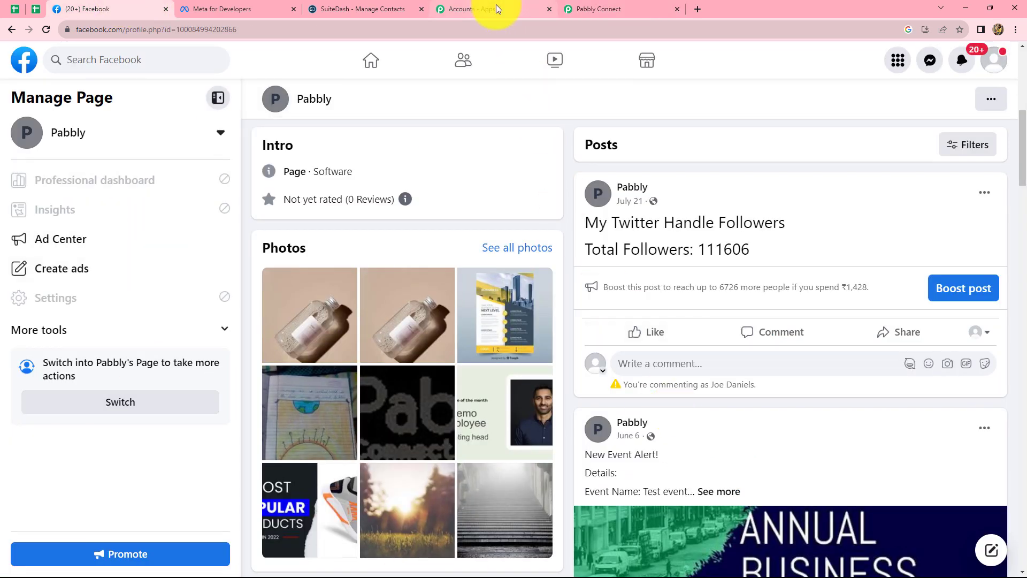
left_click(582, 4)
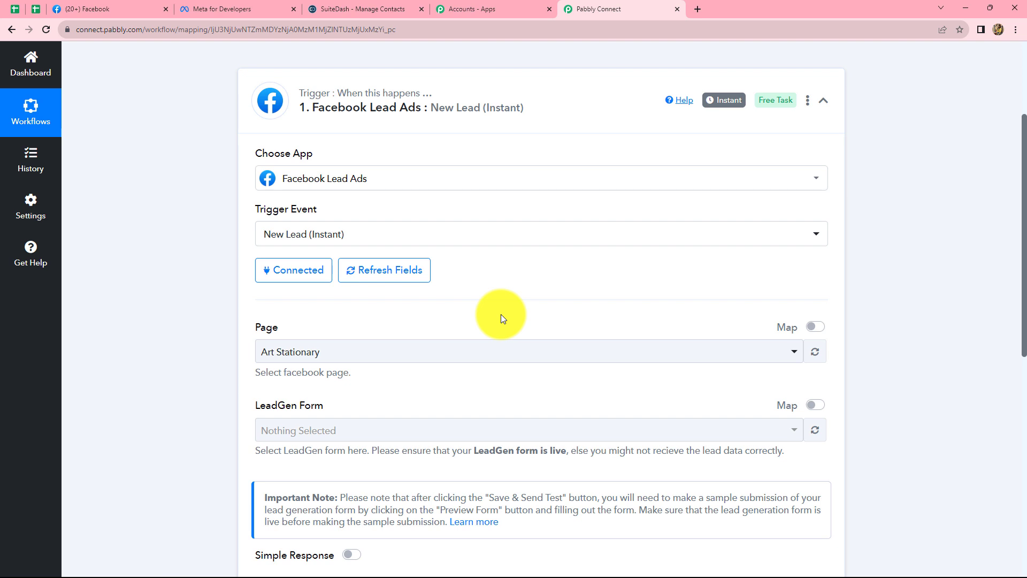
scroll(500, 313, "down", 2)
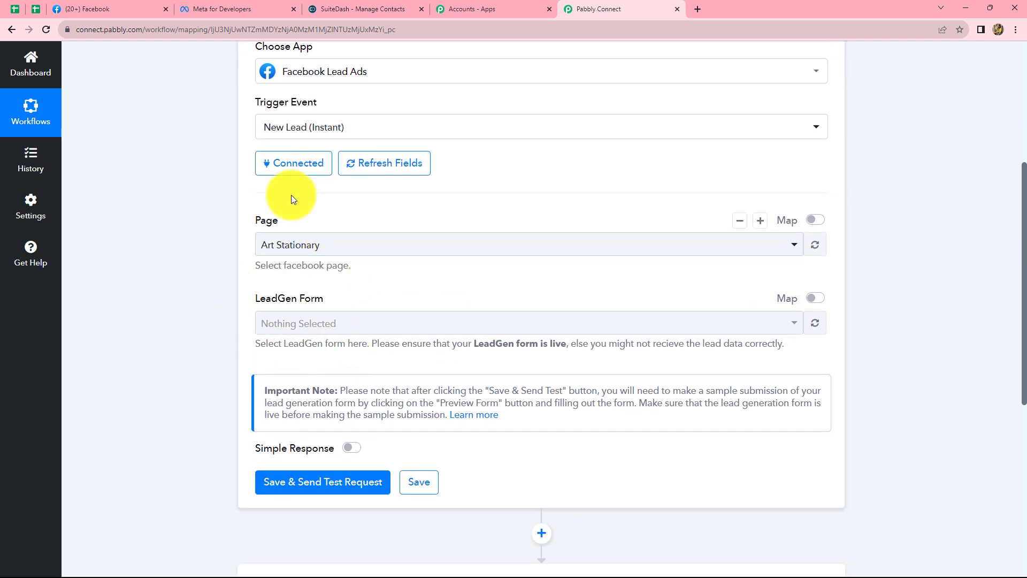
left_click(390, 251)
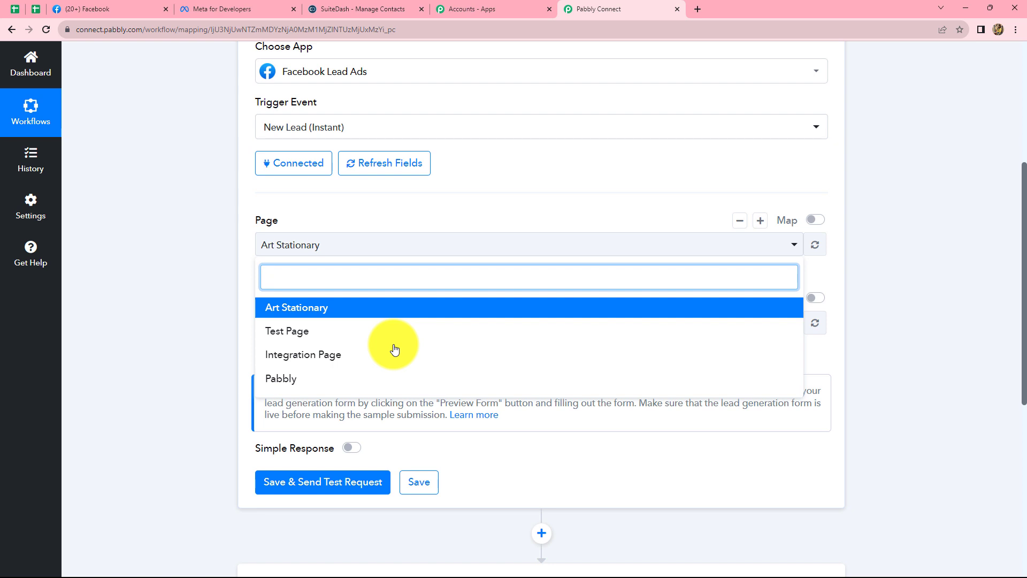
left_click(121, 8)
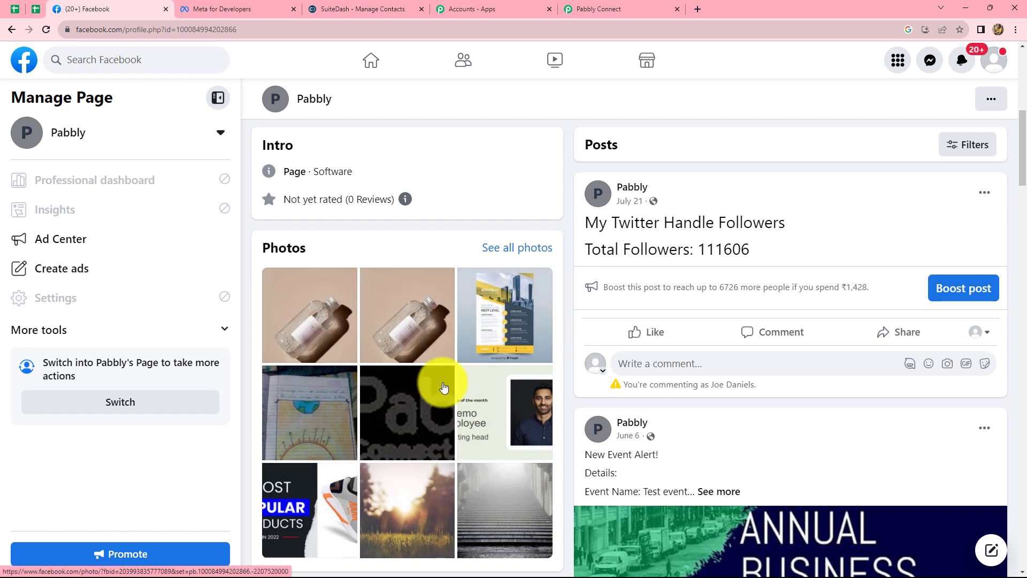
scroll(676, 528, "down", 5)
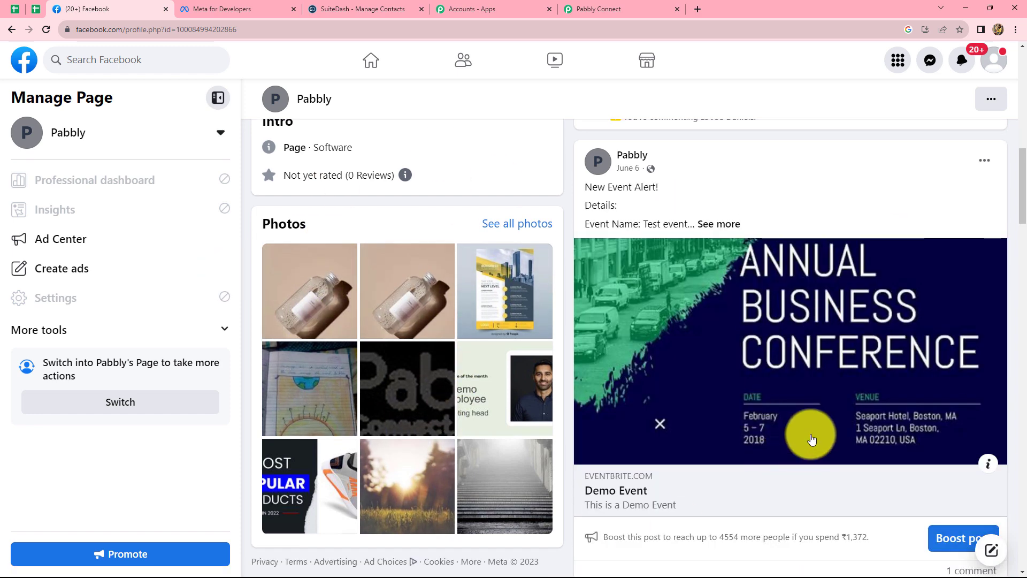
scroll(535, 355, "up", 2)
scroll(533, 358, "up", 3)
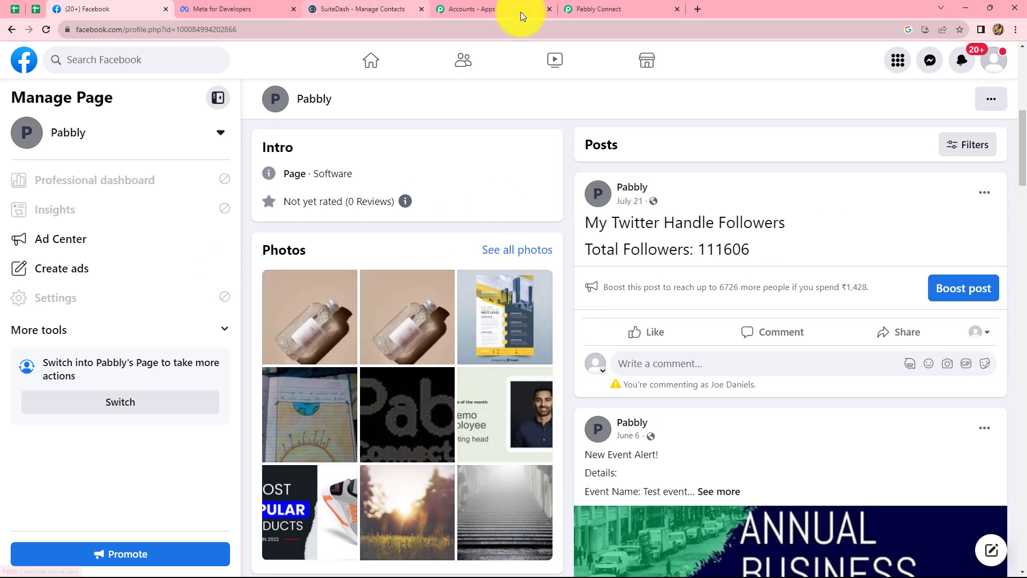
left_click(581, 10)
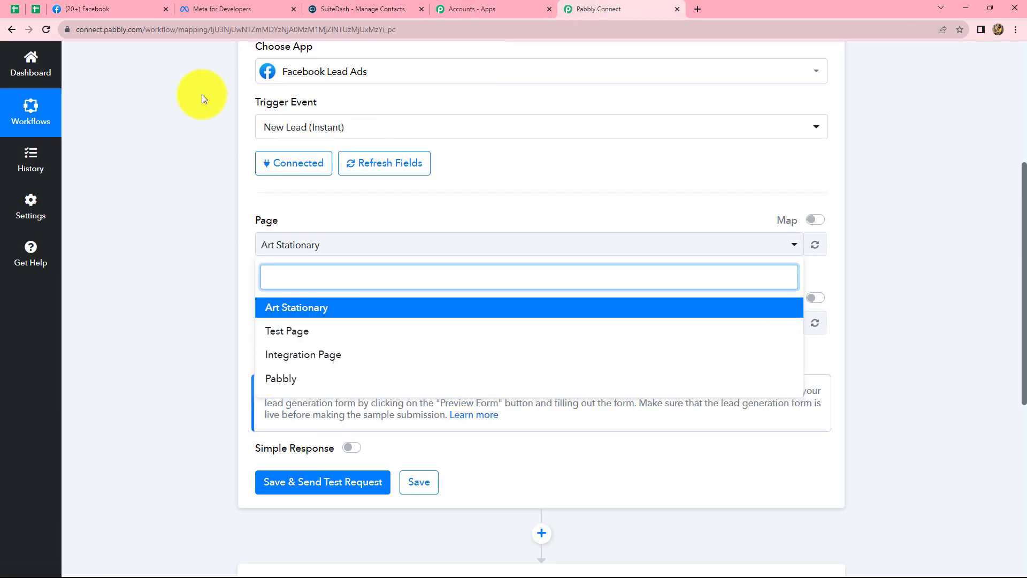
Switch to Meta for Developers and open the Lead Ads RTU Debug Tool from the developer tools.
left_click(204, 7)
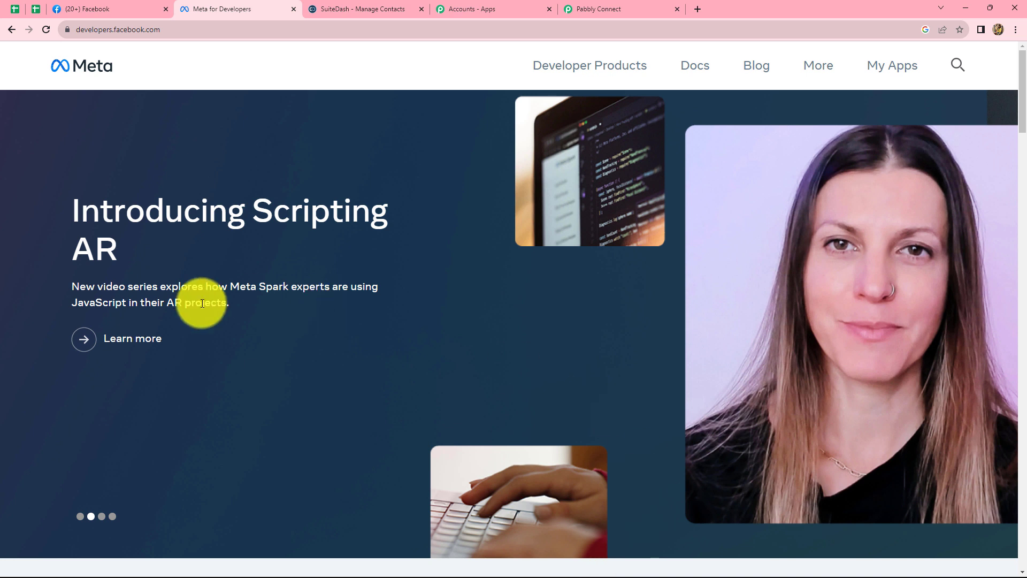
left_click(818, 67)
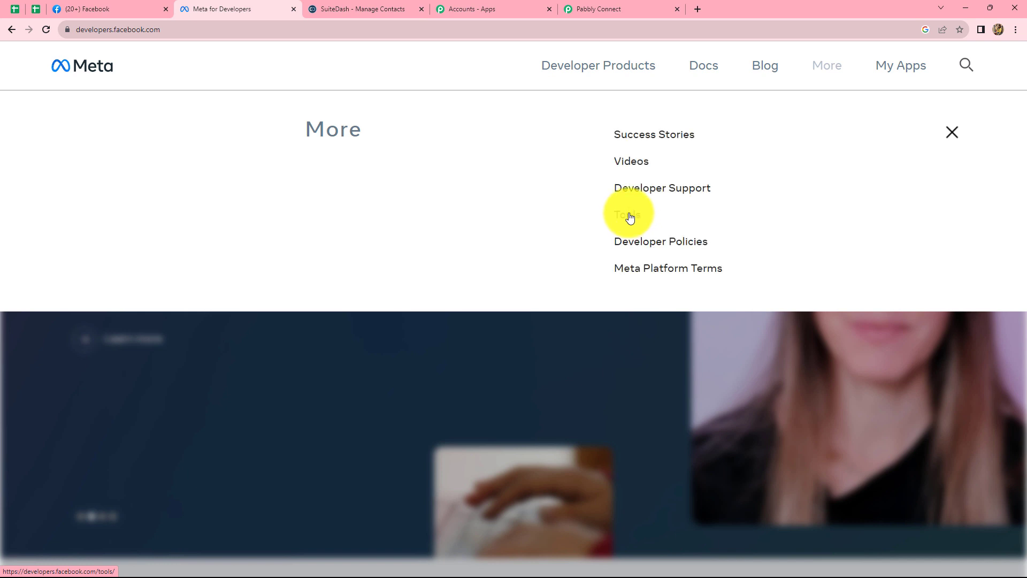
left_click(629, 216)
scroll(420, 280, "down", 3)
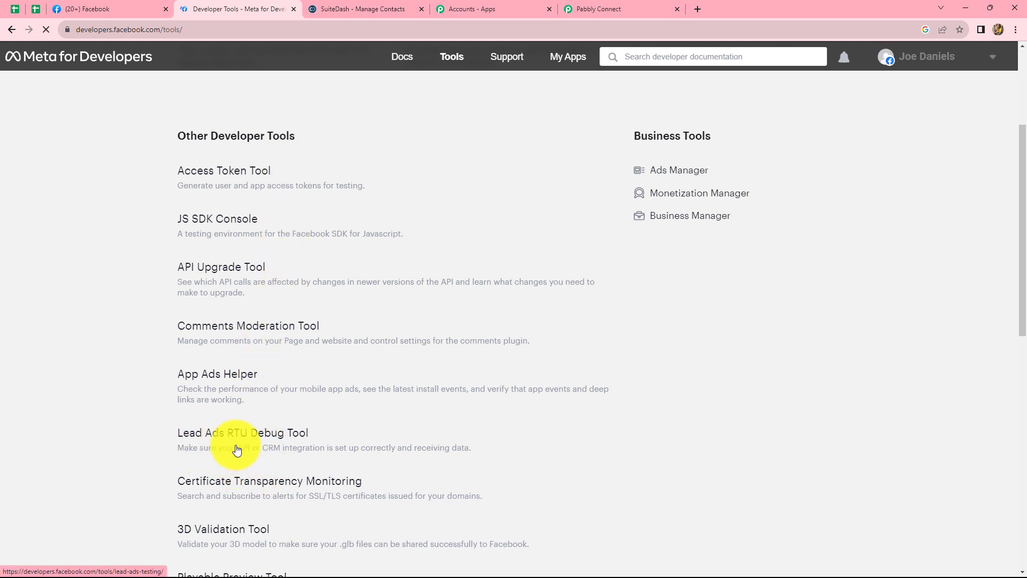
left_click(278, 433)
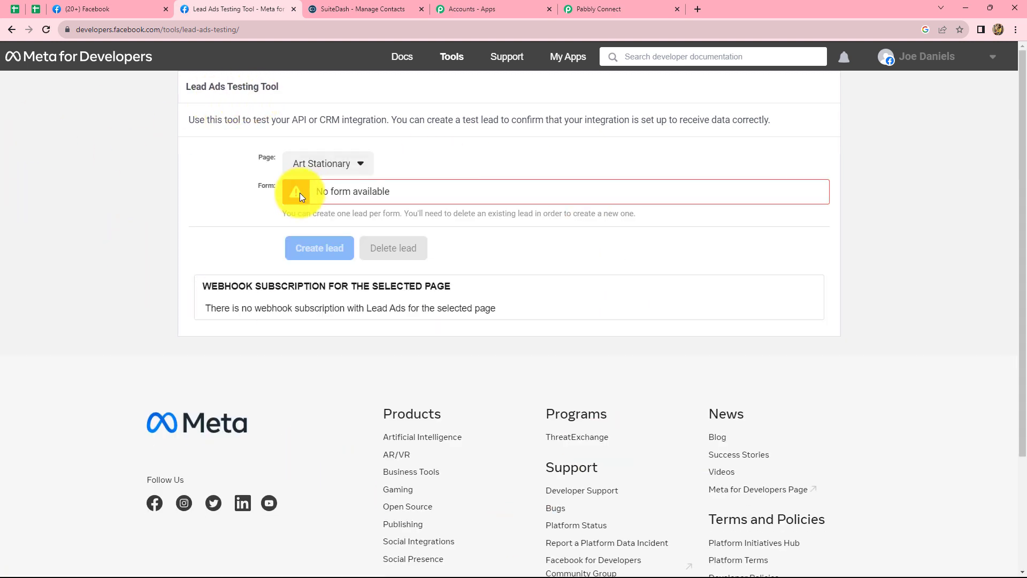
Select the Pabbly page and its Contact Form in the Lead Ads Testing Tool.
left_click(361, 164)
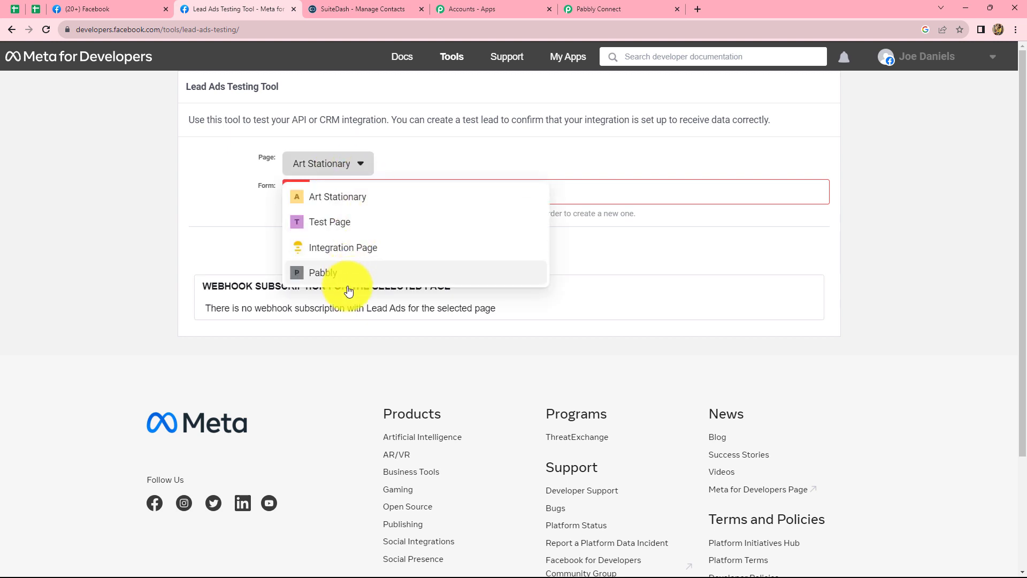
left_click(339, 274)
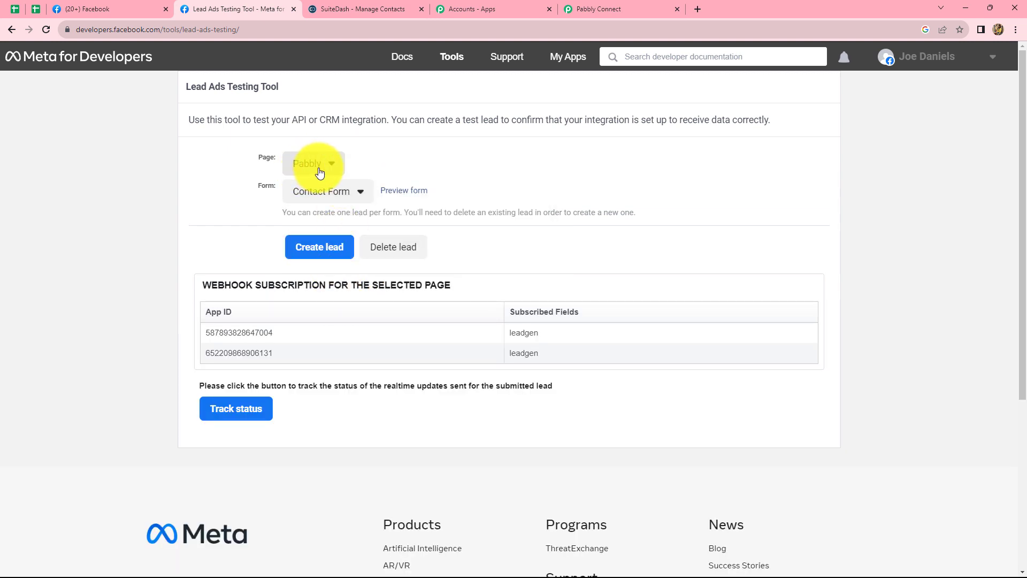
left_click(342, 194)
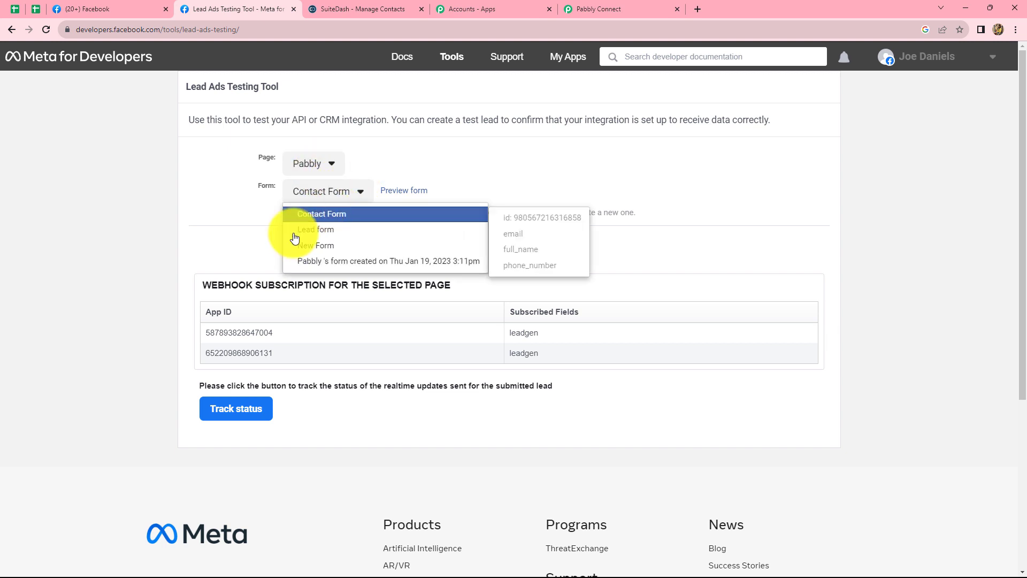
left_click(325, 215)
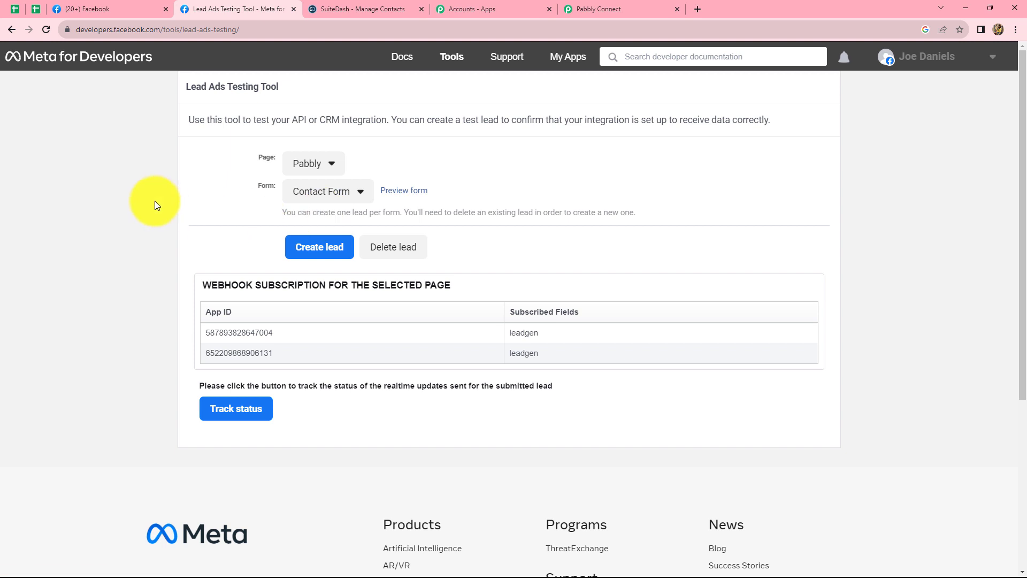
left_click(360, 191)
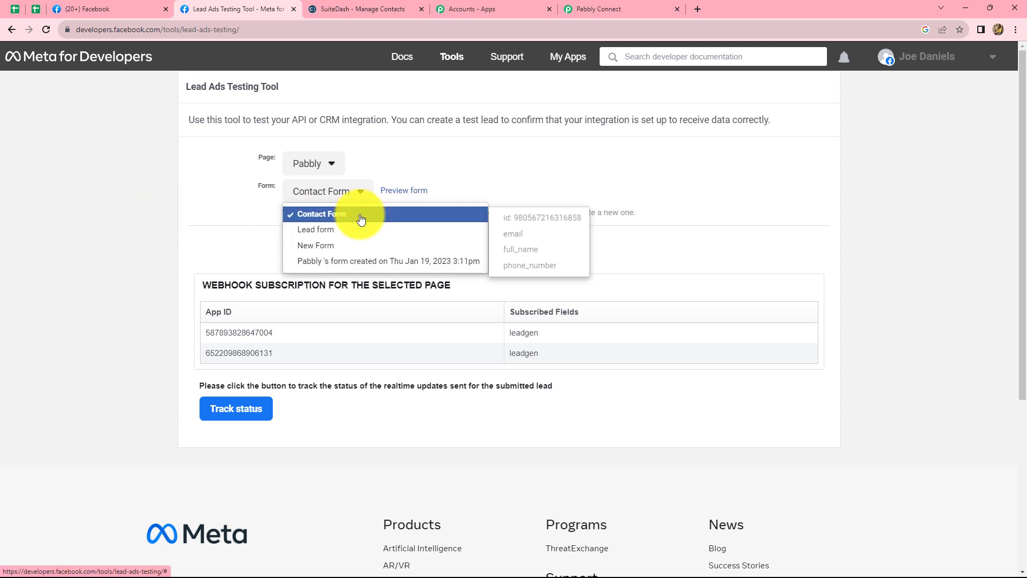
Switch to Pabbly Connect and set the trigger's Page to Pabbly and its LeadGen Form to Contact Form.
left_click(238, 213)
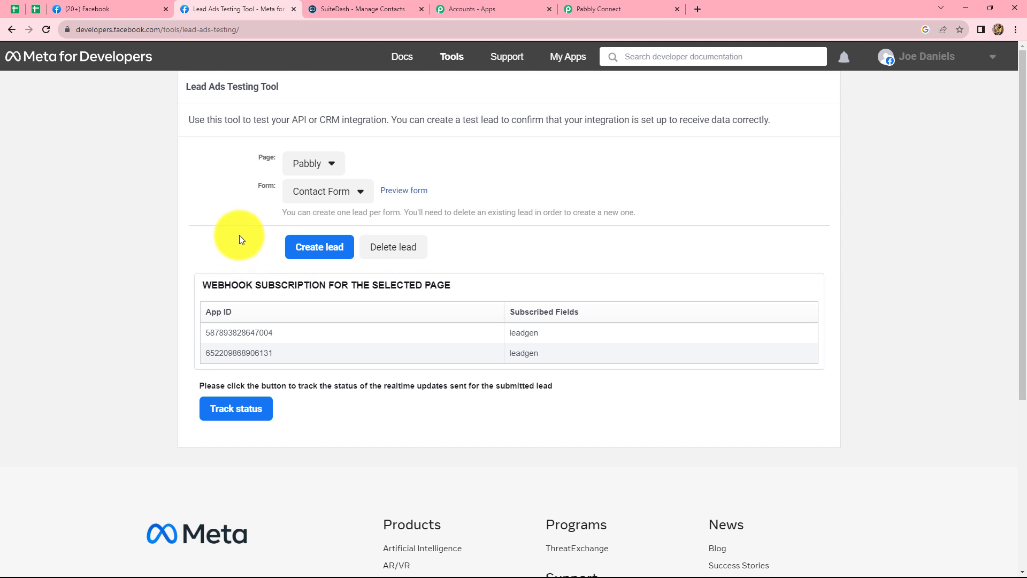
left_click(618, 8)
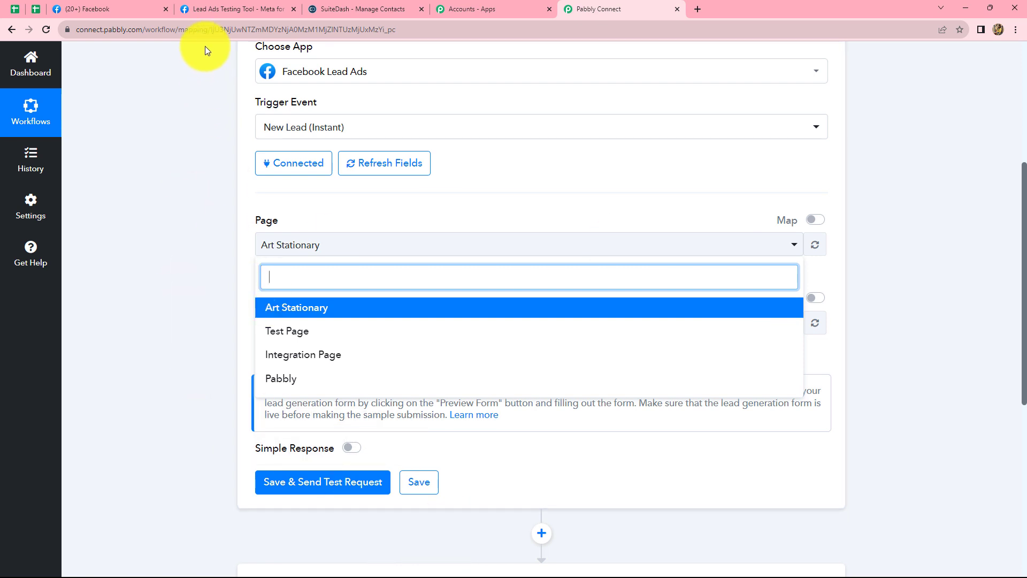
left_click(315, 380)
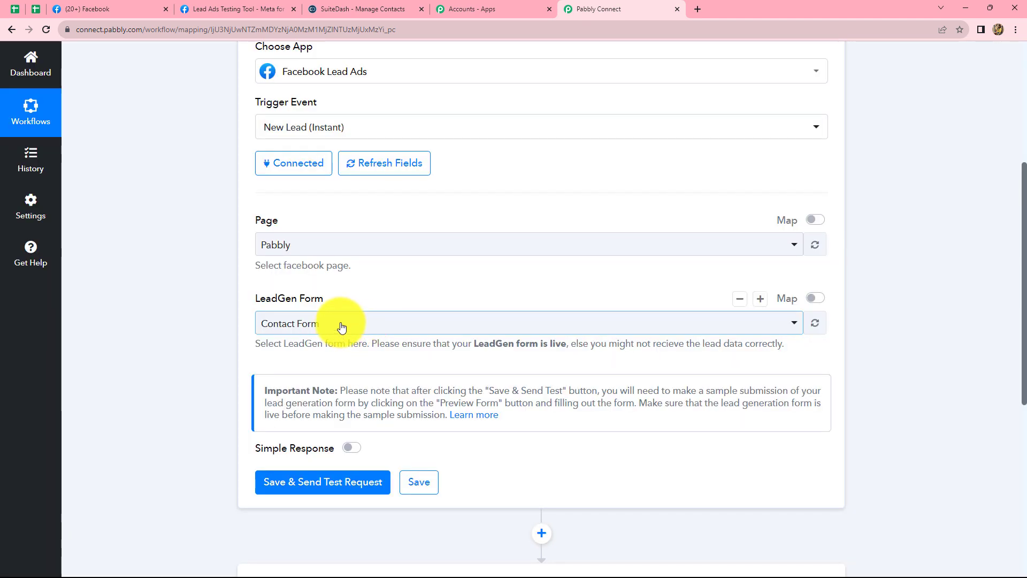
left_click(342, 327)
left_click(305, 386)
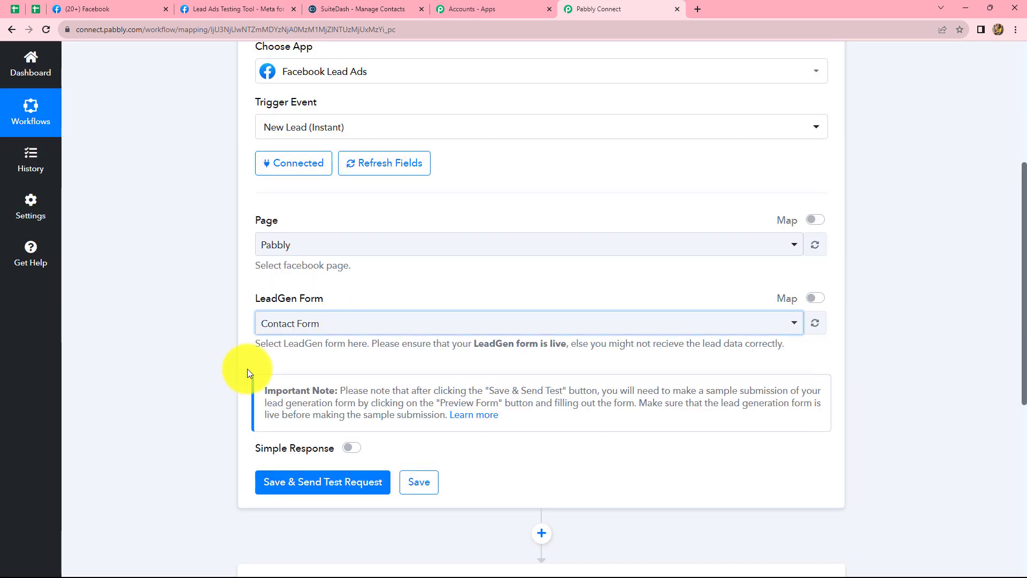
Switch to the Lead Ads Testing Tool, delete the existing test lead and open the preview of the Contact Form.
left_click(218, 9)
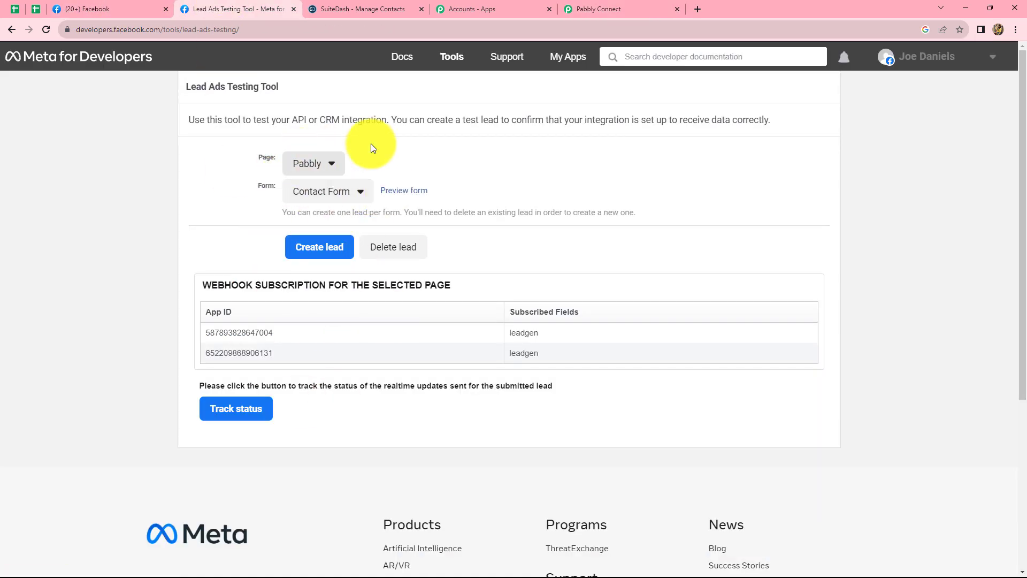
left_click(402, 251)
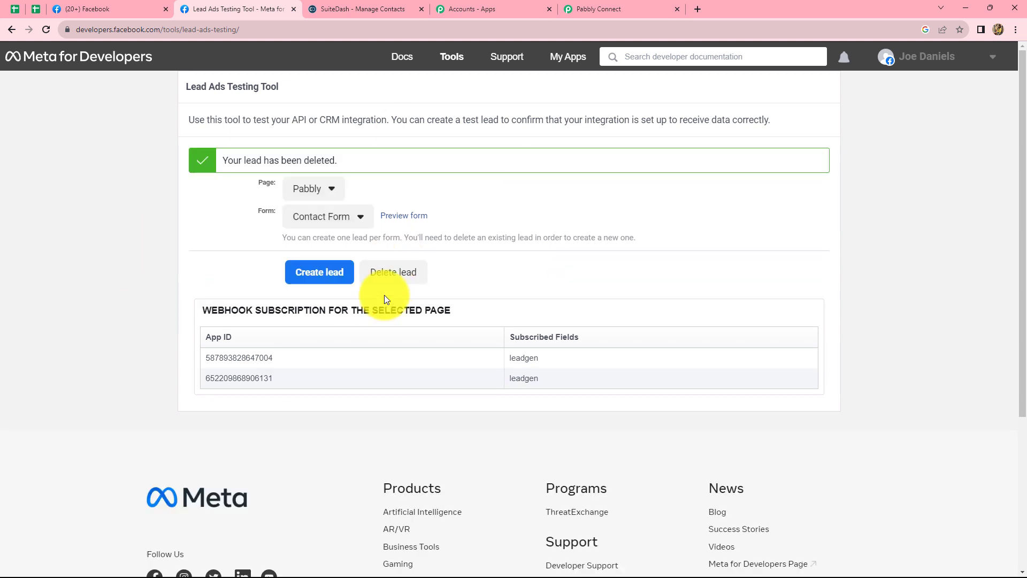
left_click(402, 216)
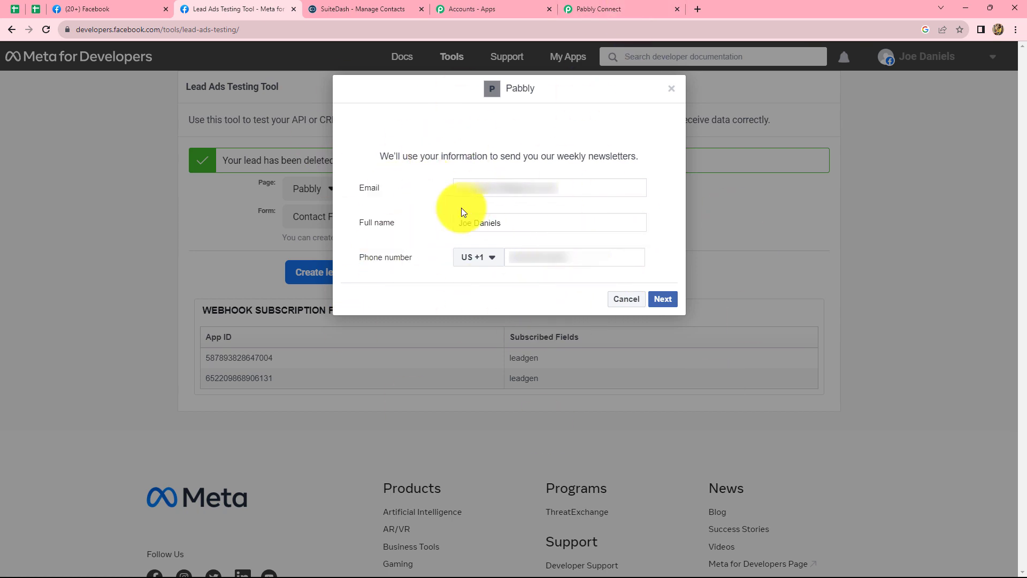
Save the trigger in Pabbly Connect with a test request, and return to the form preview in the Lead Ads Testing Tool.
left_click(583, 6)
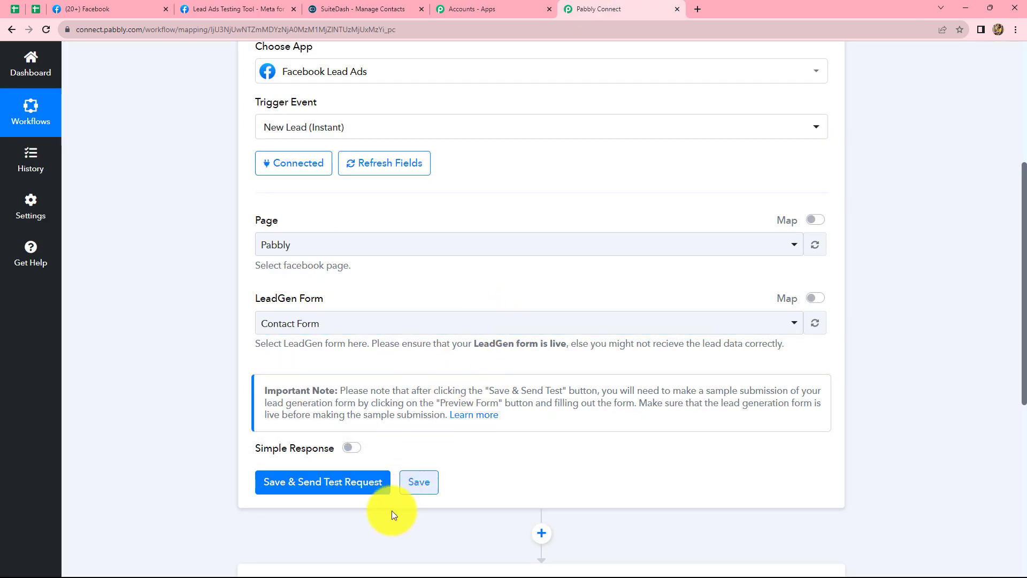
left_click(297, 485)
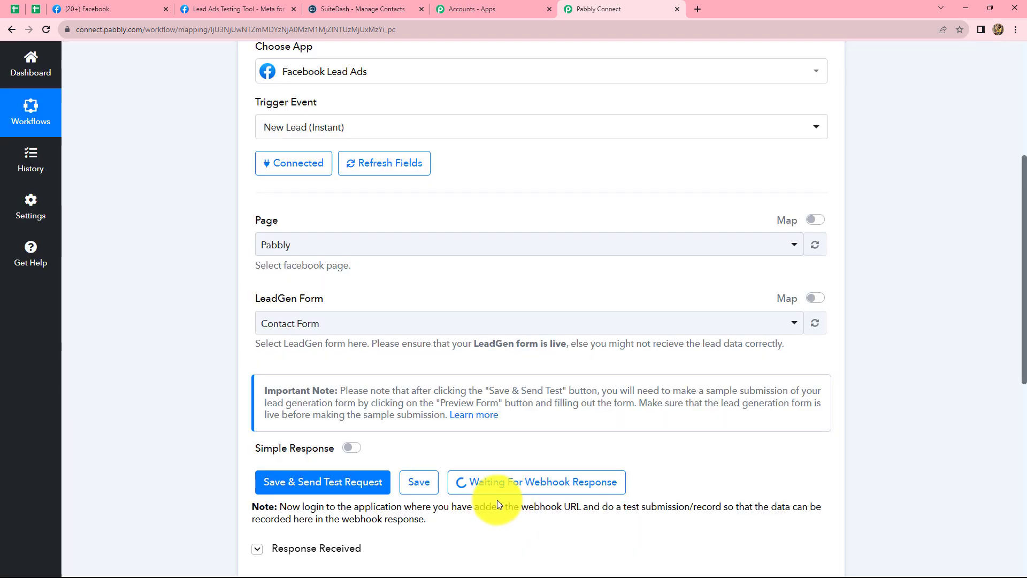
left_click(272, 9)
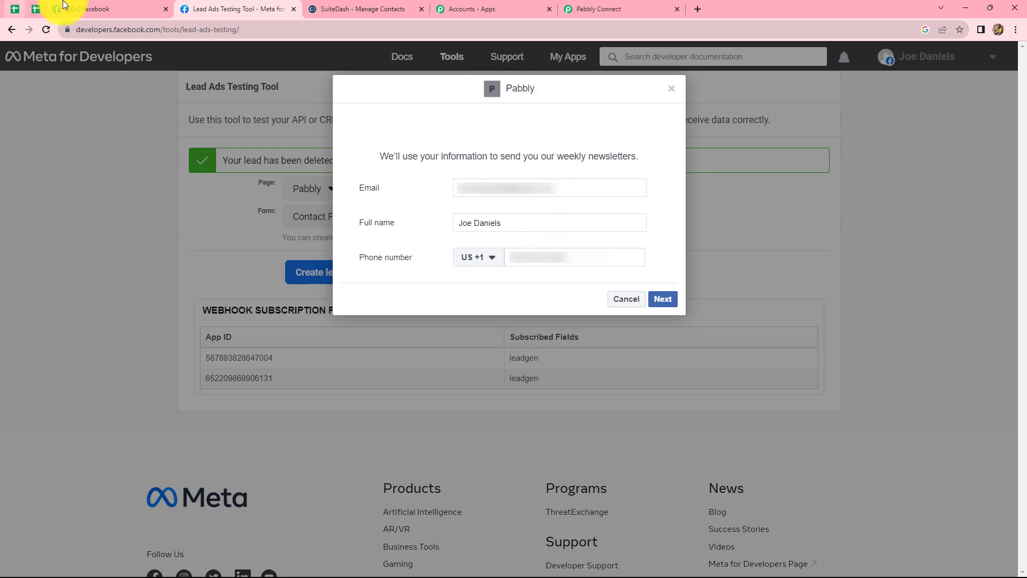
left_click(75, 9)
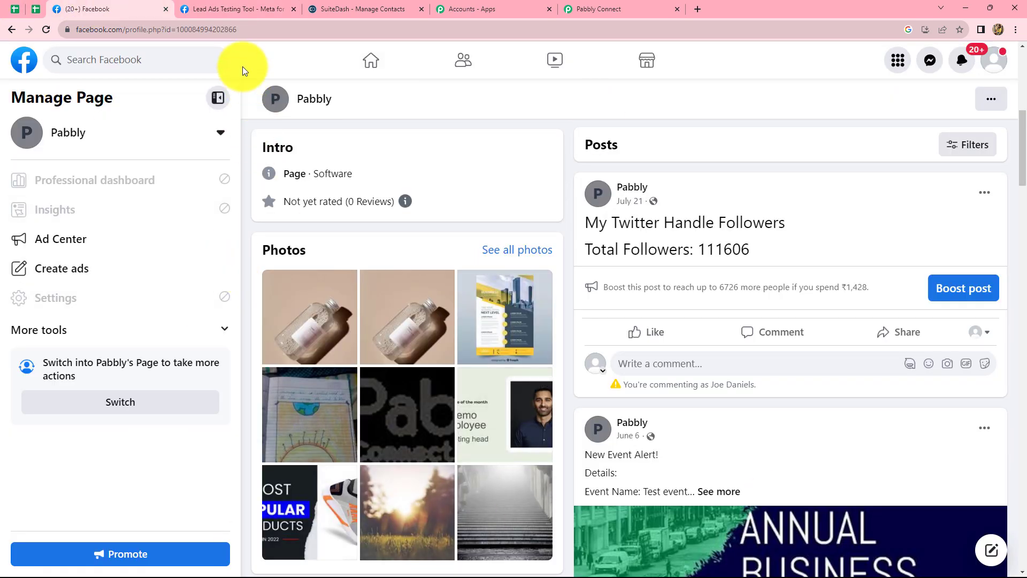
left_click(238, 9)
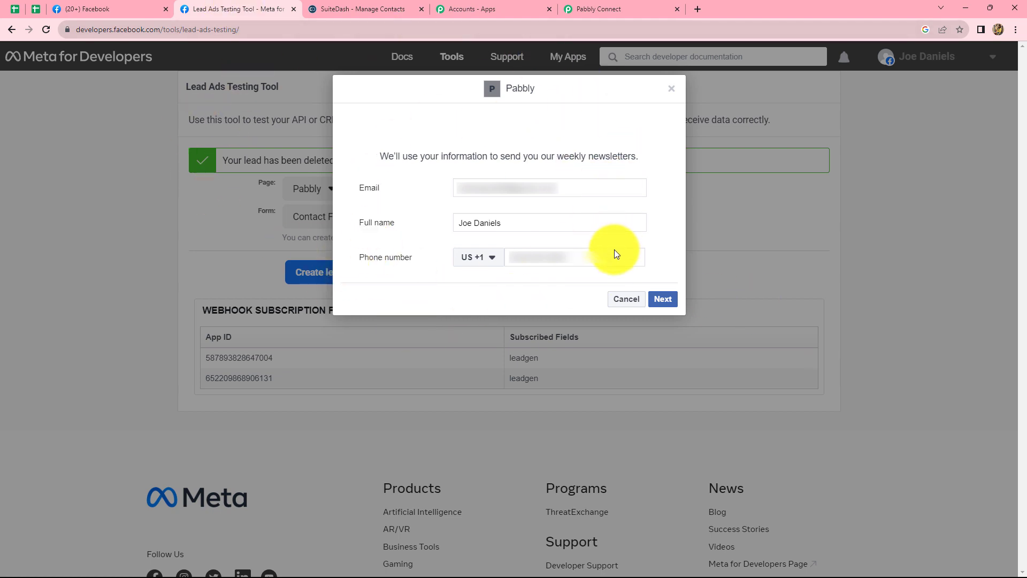
Replace the prefilled email address and full name in the lead form with the test lead's details.
left_click(597, 187)
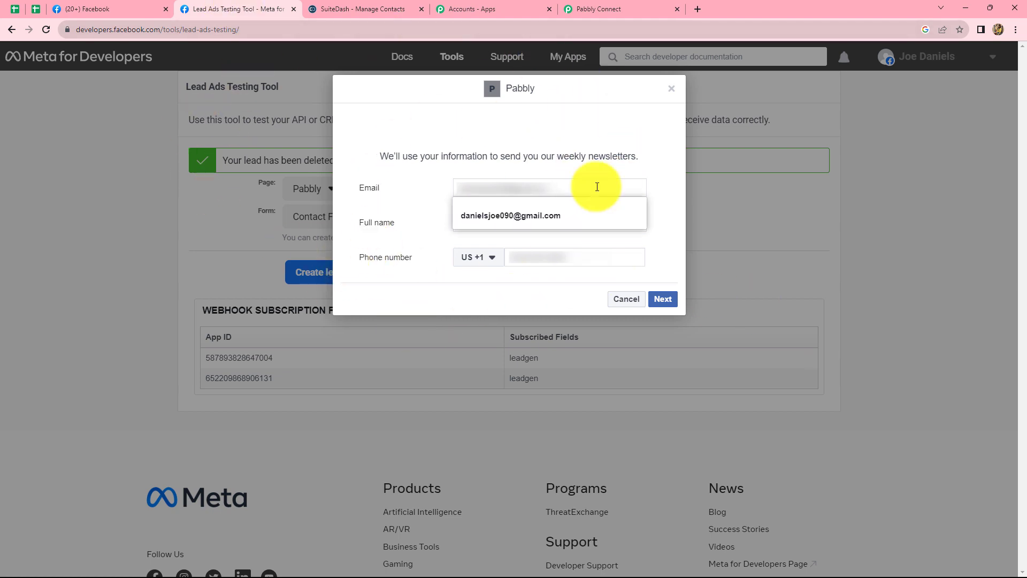
key("BackSpace")
key("BackSpace")
key("BackSpace")
key("BackSpace")
key("BackSpace")
key("BackSpace")
key("BackSpace")
key("BackSpace")
key("BackSpace")
key("BackSpace")
key("BackSpace")
key("BackSpace")
key("BackSpace")
key("BackSpace")
key("BackSpace")
key("BackSpace")
key("BackSpace")
key("BackSpace")
key("BackSpace")
key("BackSpace")
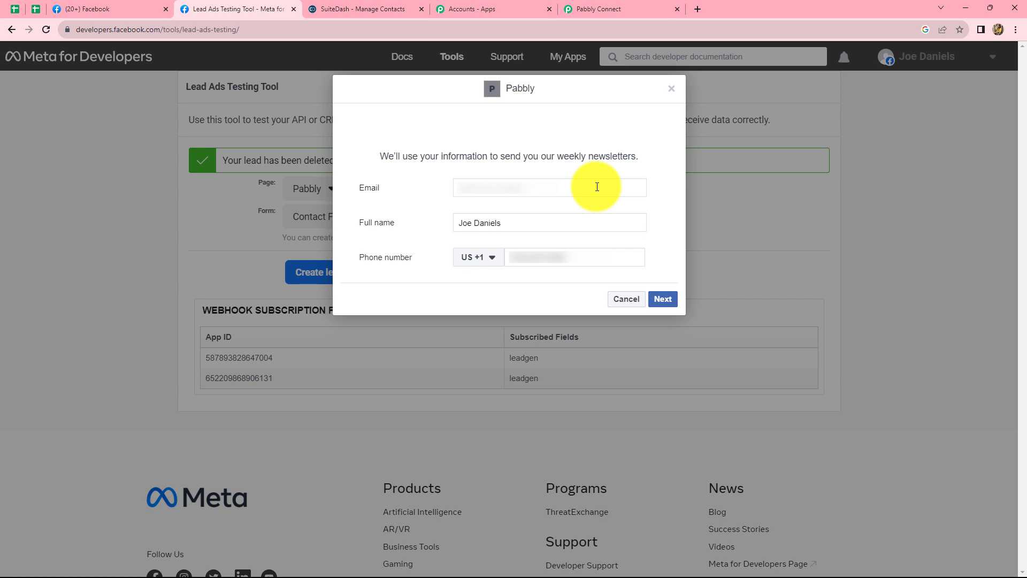
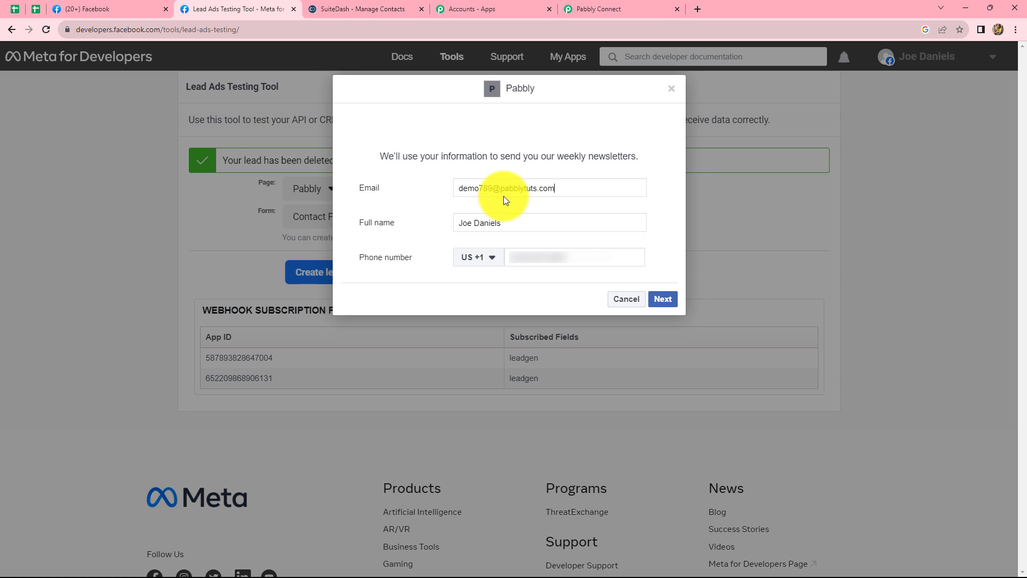
triple_click(504, 219)
key("BackSpace")
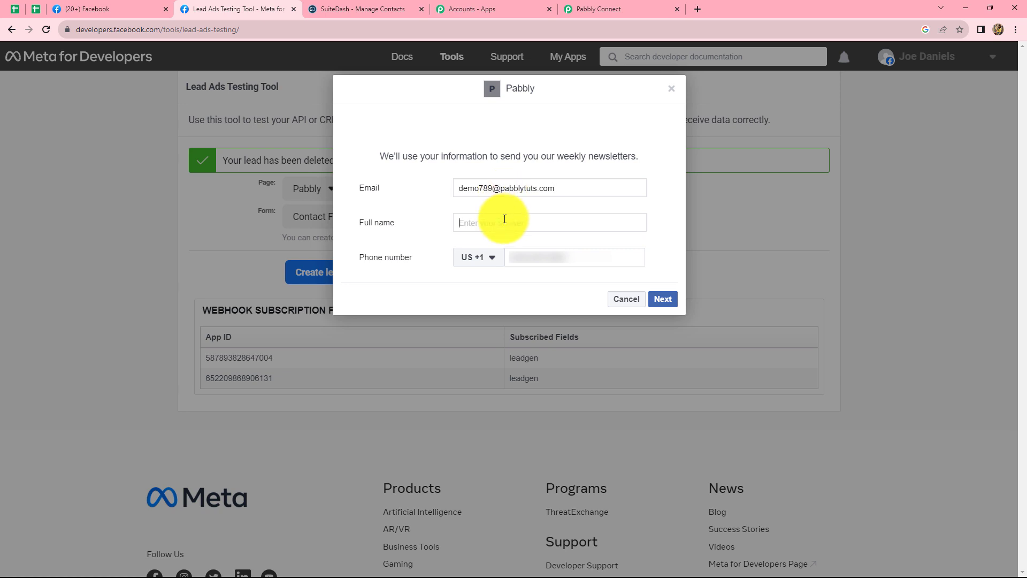
type("Demo Lead")
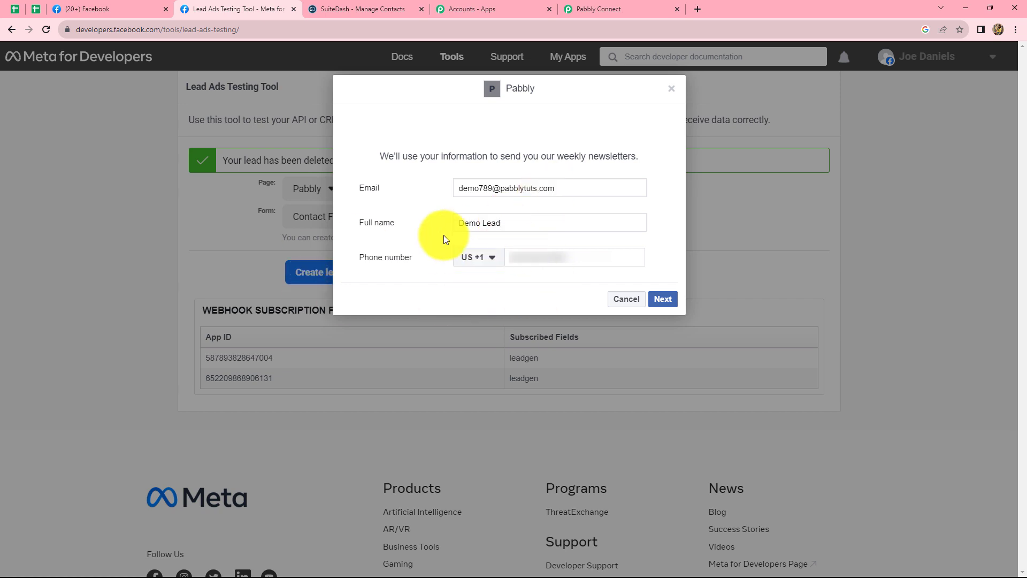
Enter the test lead's phone number with the India (+91) country code, submit the lead form and close it.
left_click(491, 260)
type("in")
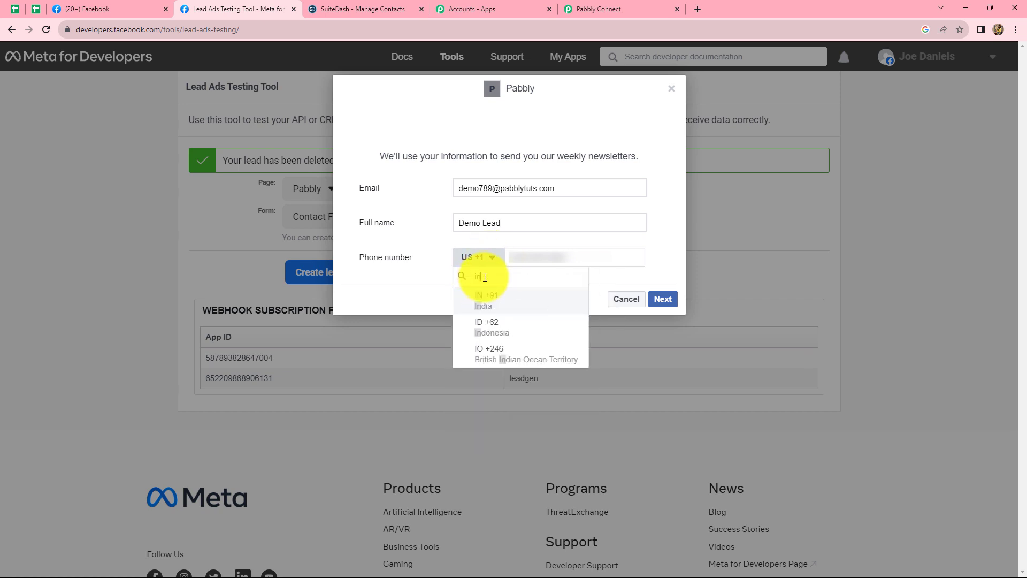
left_click(483, 300)
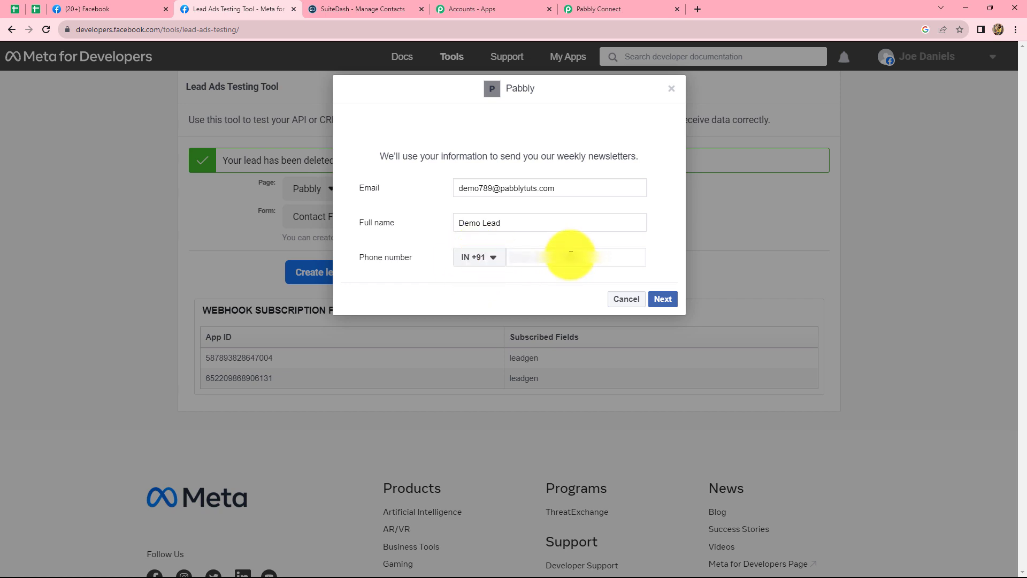
left_click(662, 299)
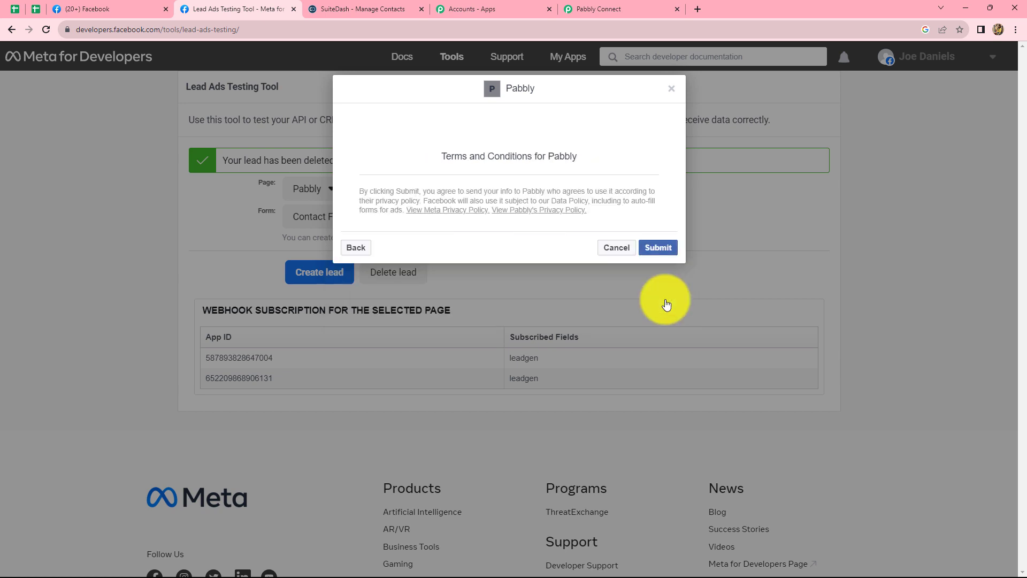
left_click(661, 250)
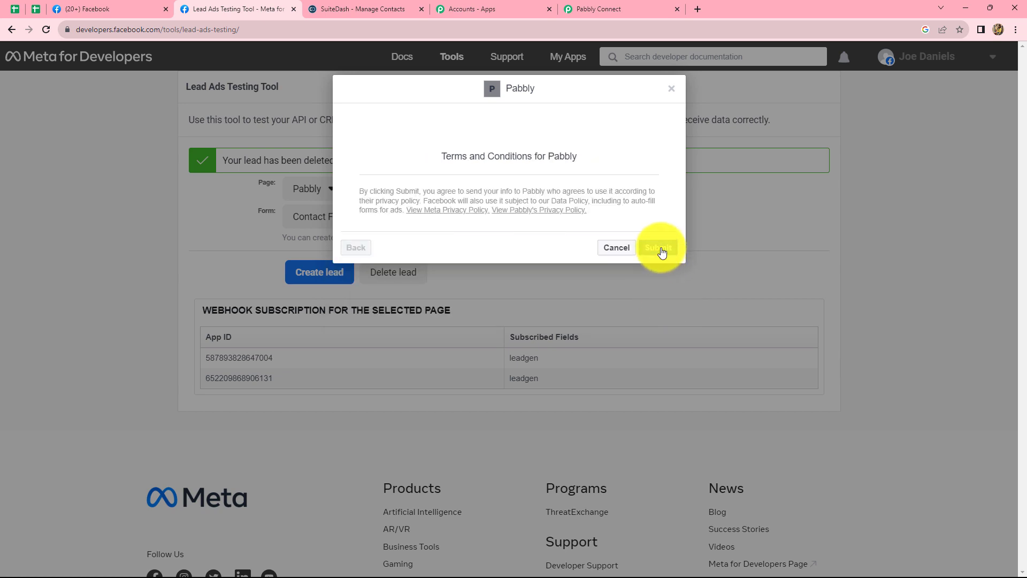
left_click(670, 90)
Switch to Pabbly Connect and examine the email, full name and phone number in the trigger's received response.
left_click(620, 8)
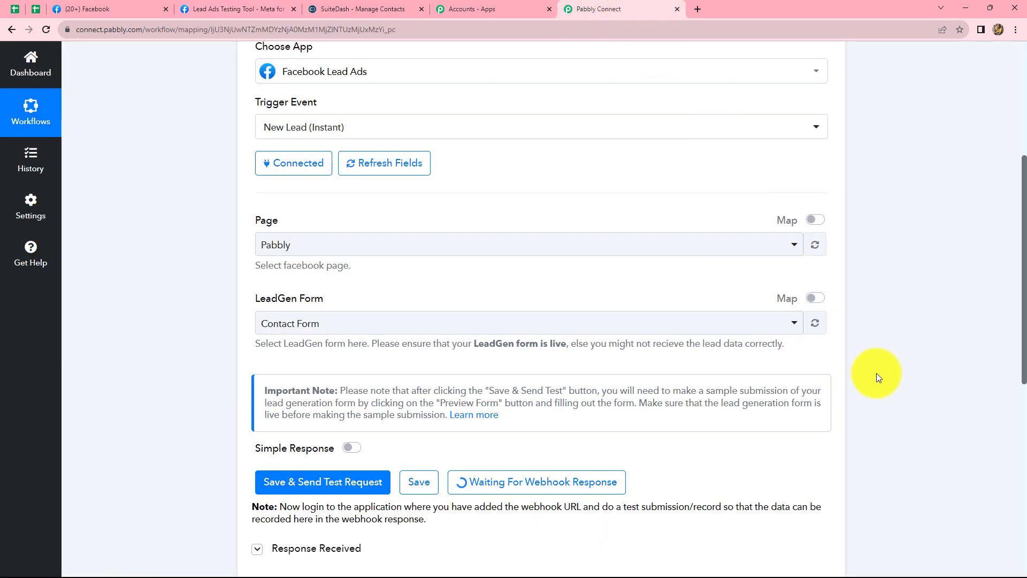
scroll(881, 371, "down", 8)
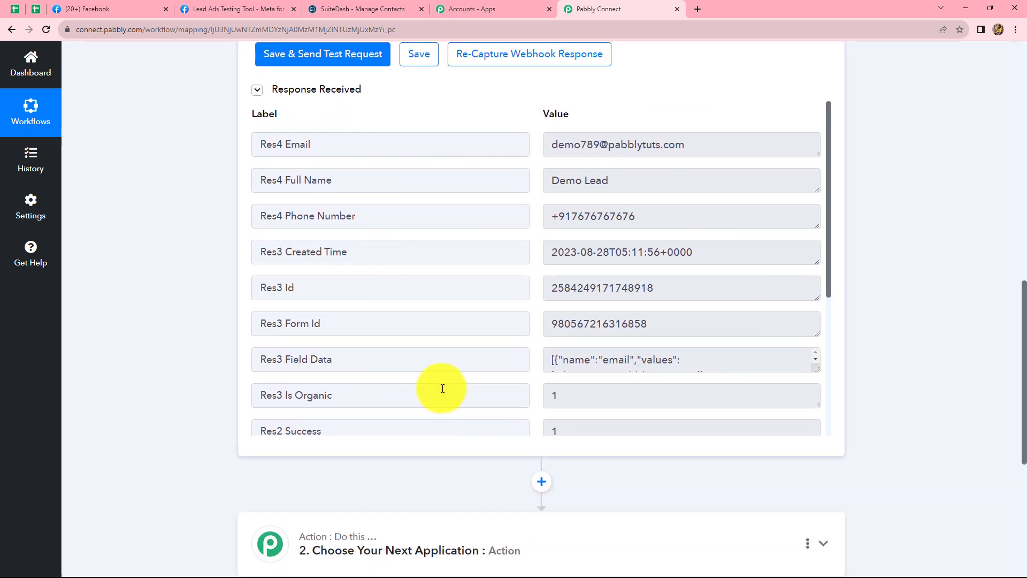
scroll(633, 374, "up", 3)
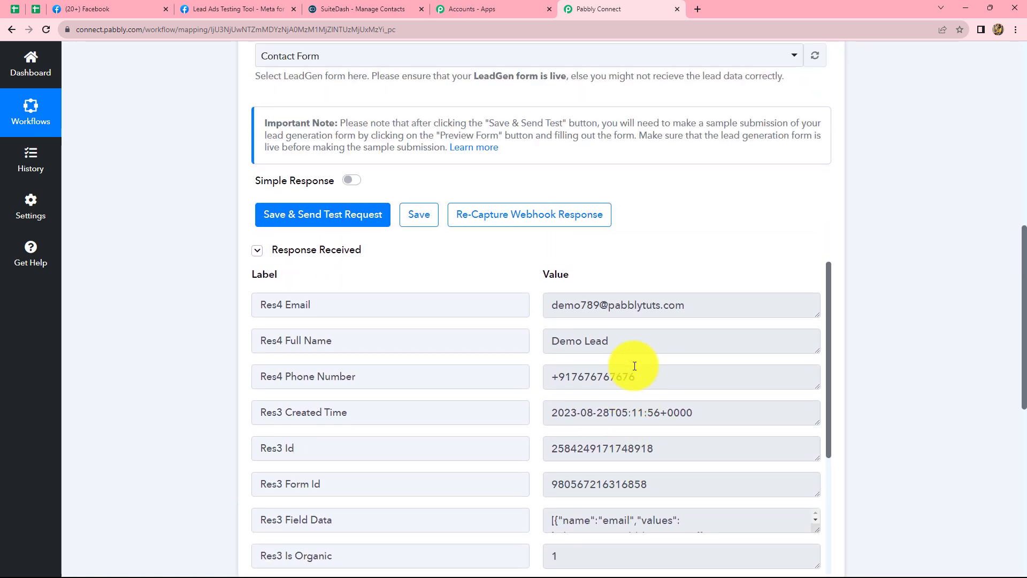
scroll(634, 366, "down", 2)
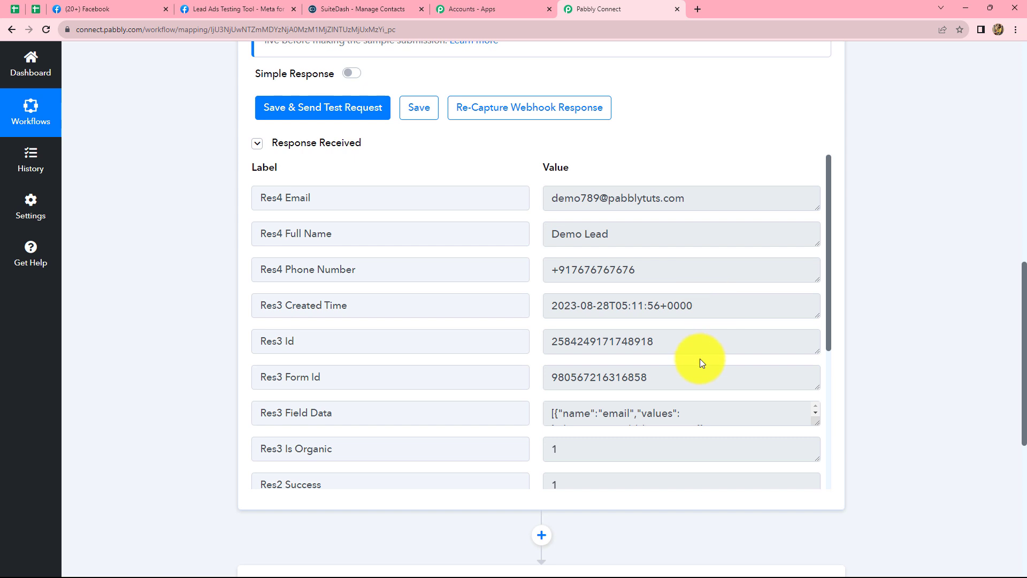
scroll(700, 362, "up", 1)
scroll(699, 362, "down", 2)
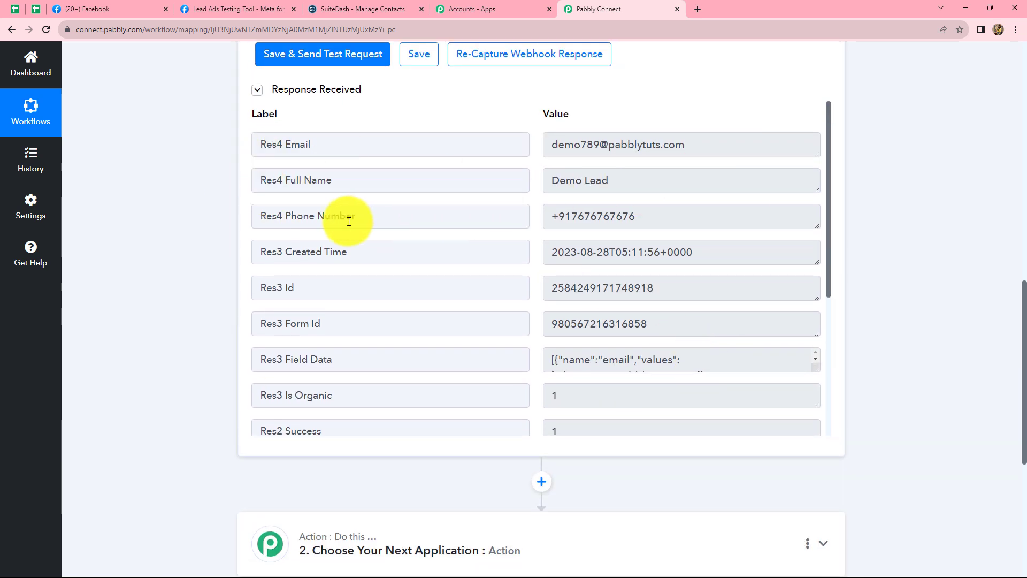
scroll(1006, 219, "down", 5)
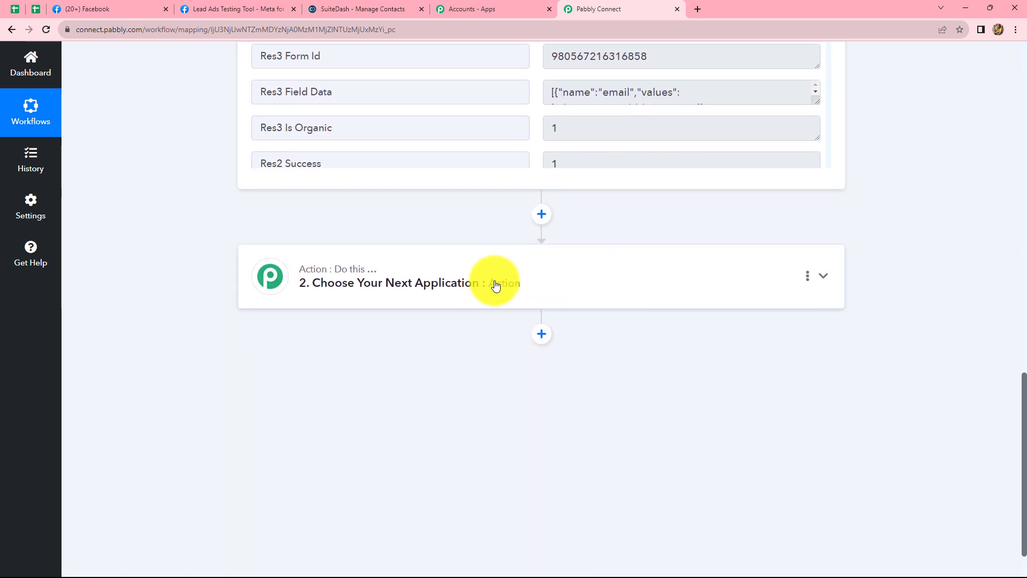
scroll(717, 360, "up", 4)
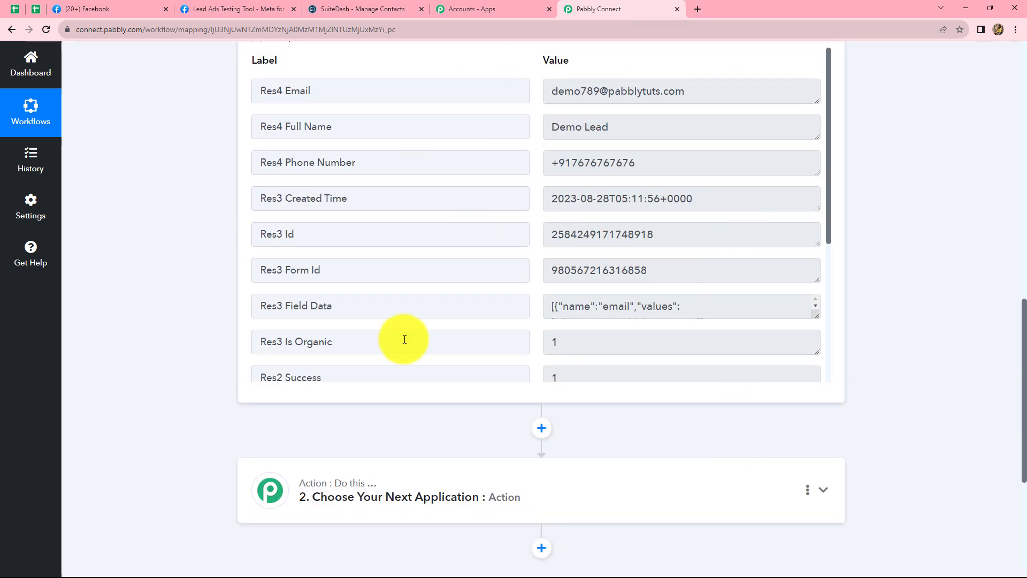
scroll(922, 365, "down", 3)
Set the workflow's second step to the SuiteDash app with the Create Contact action event.
left_click(484, 344)
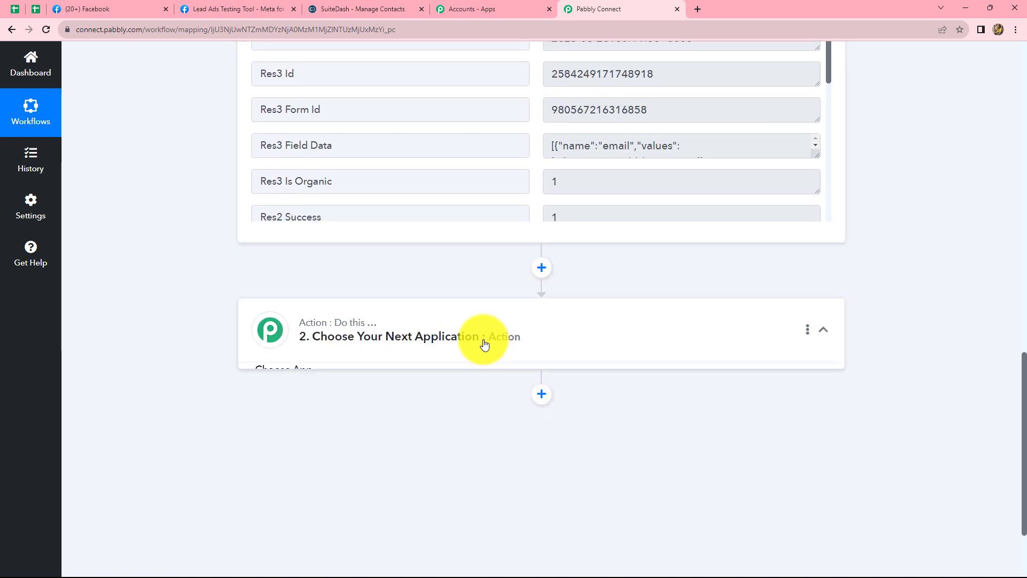
left_click(326, 403)
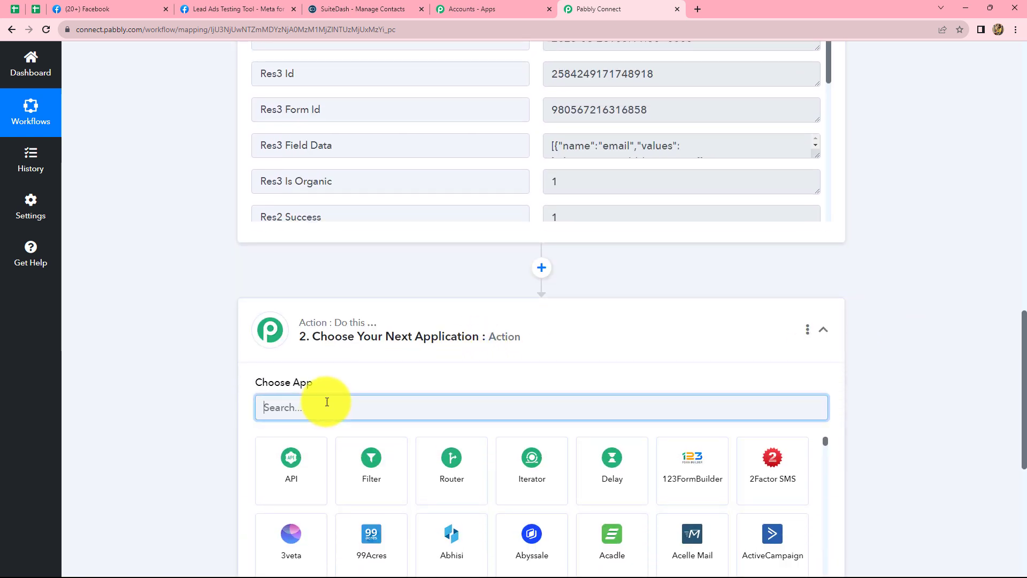
type("Suite")
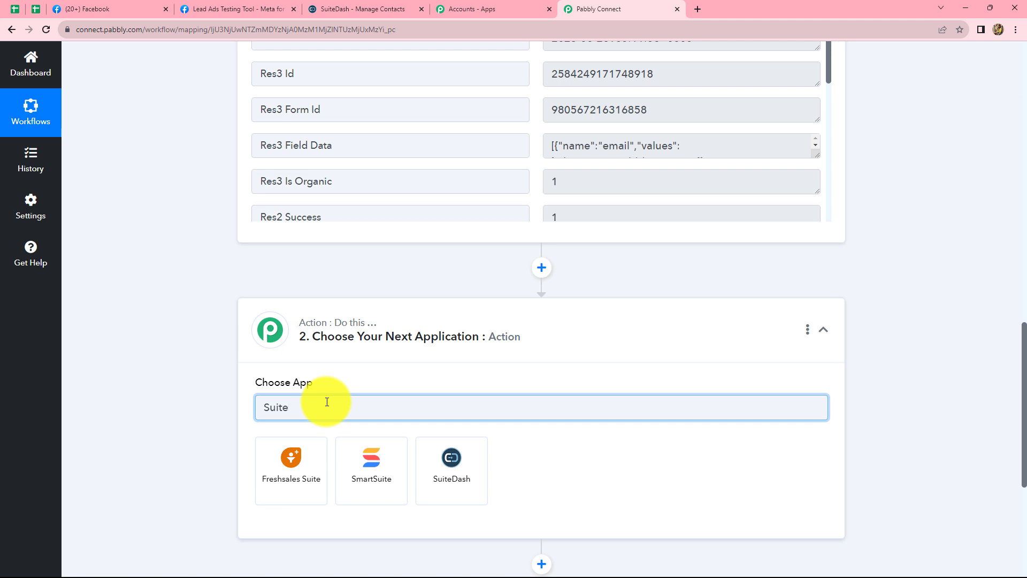
left_click(444, 460)
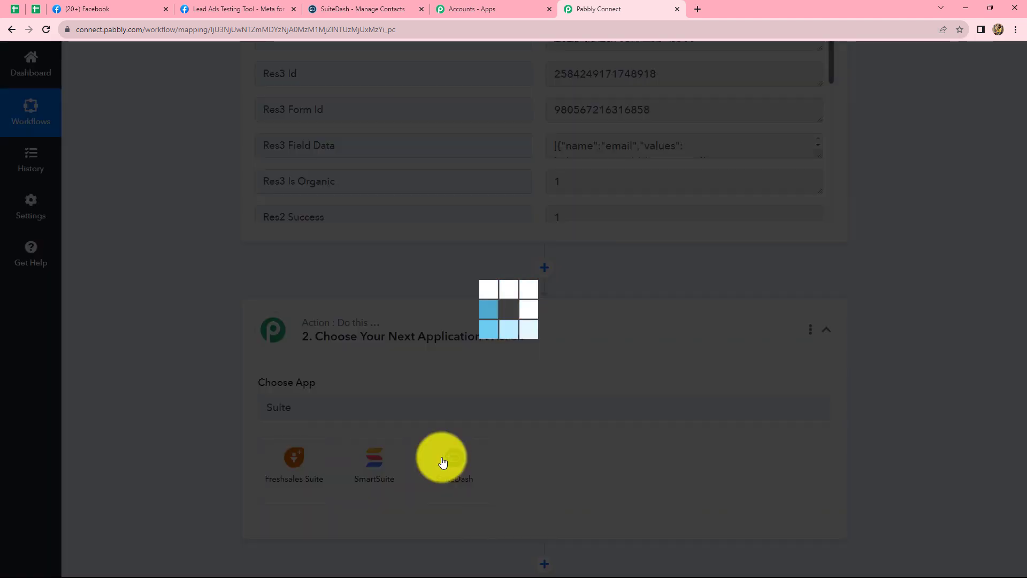
scroll(441, 448, "down", 3)
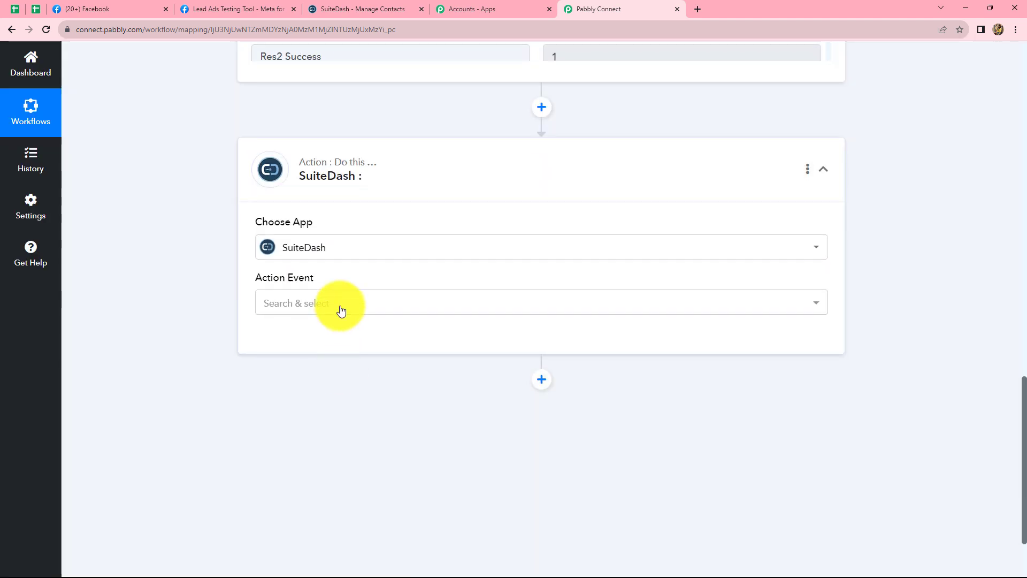
left_click(341, 310)
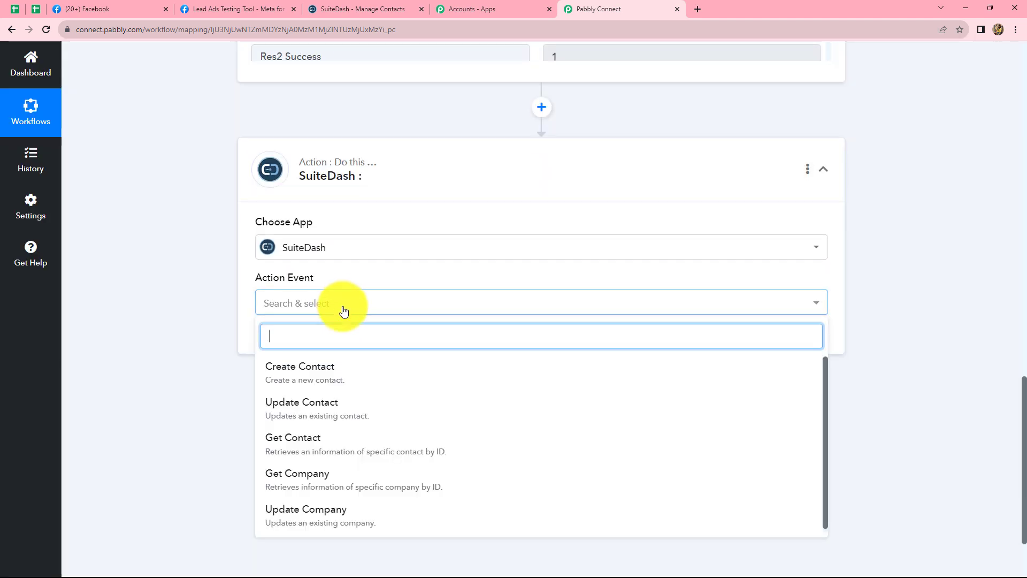
left_click(321, 378)
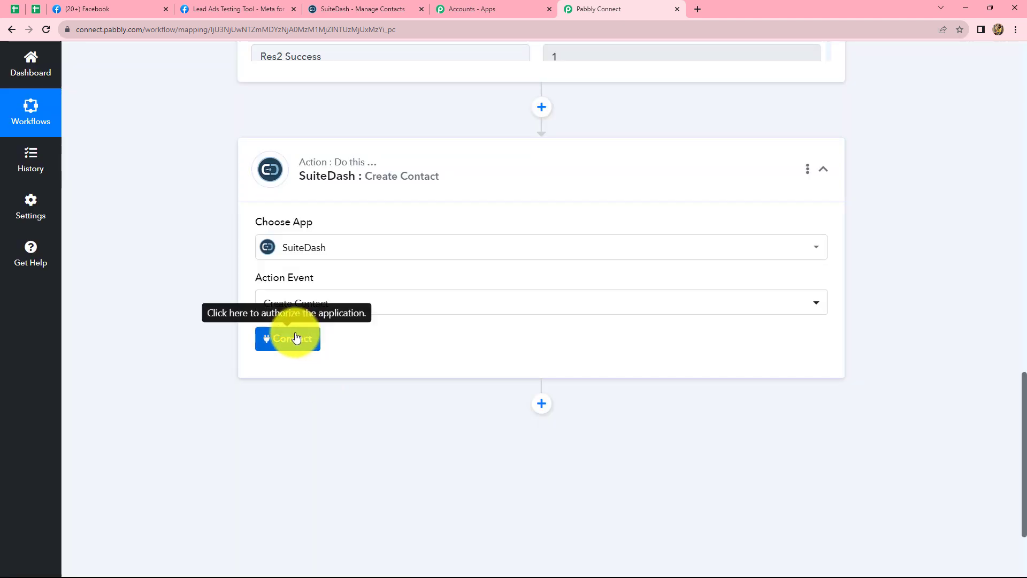
Start adding a new SuiteDash connection for the Create Contact action and open the Secure API integration settings in SuiteDash.
left_click(282, 345)
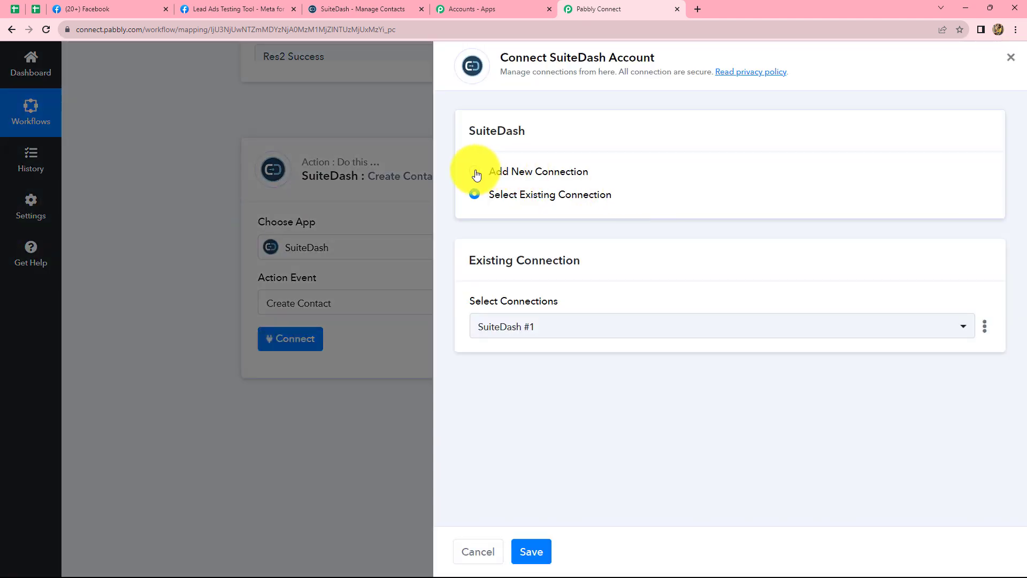
left_click(480, 174)
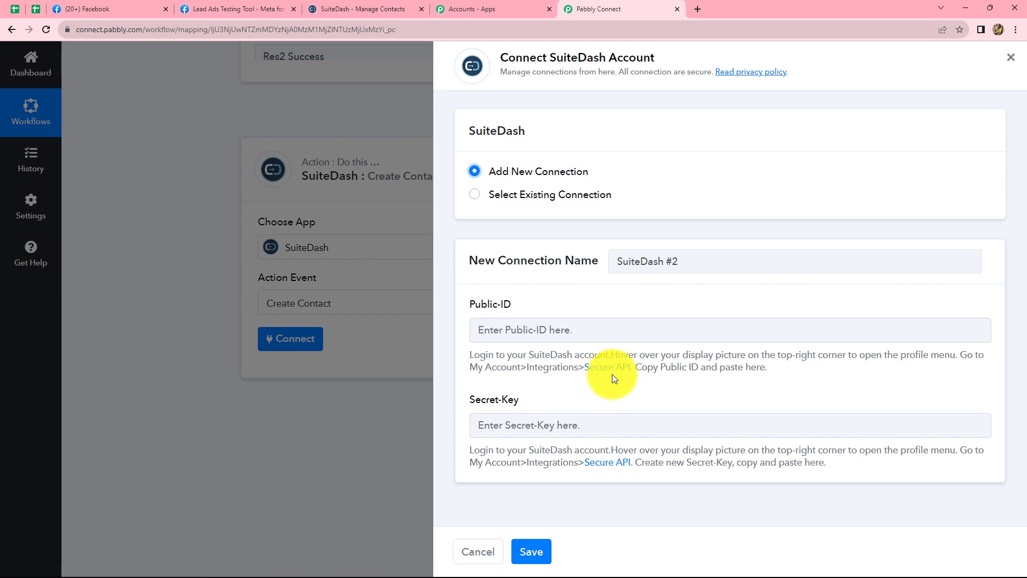
left_click(373, 6)
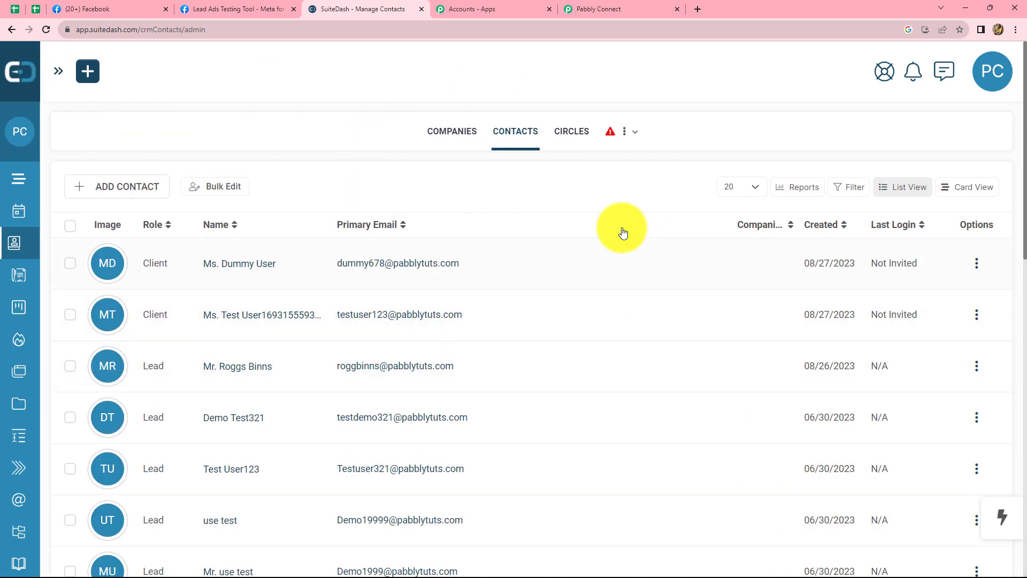
left_click(996, 75)
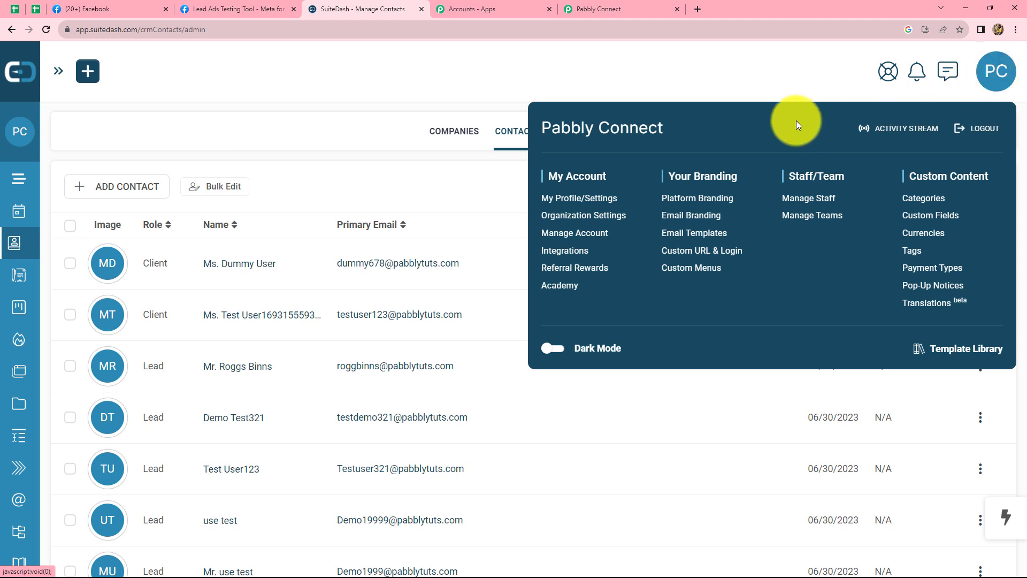
left_click(560, 251)
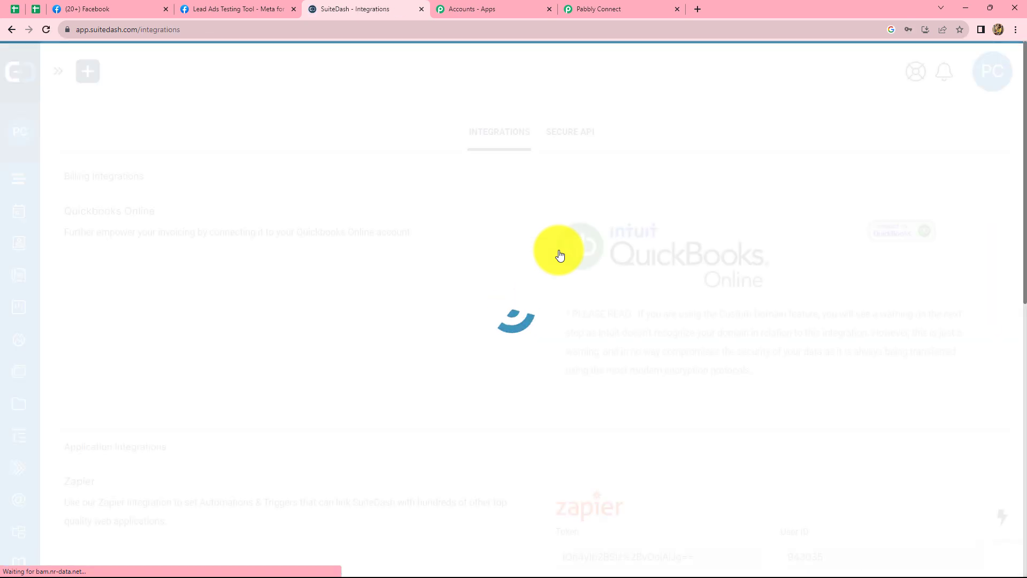
left_click(570, 133)
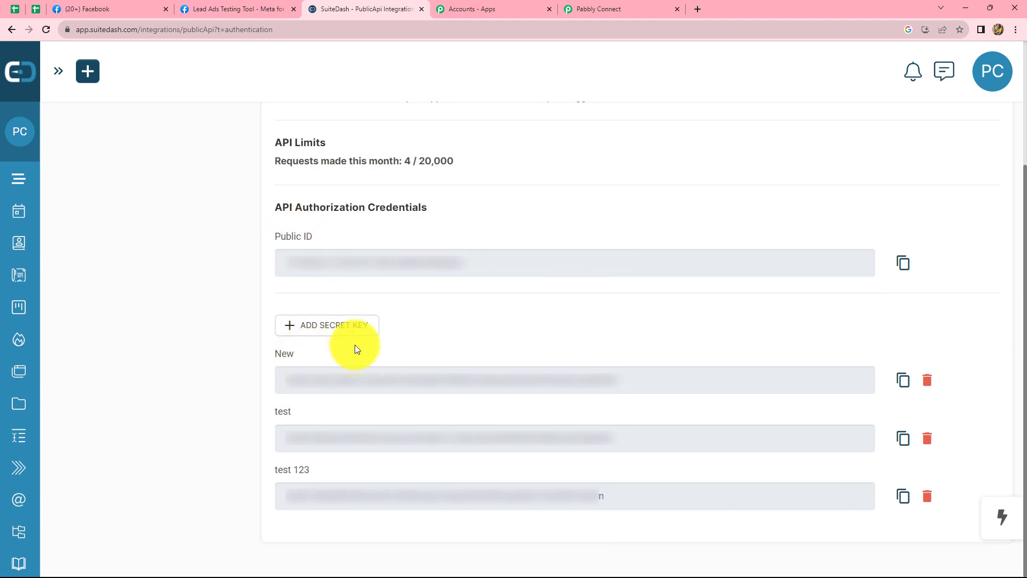
Copy the Public ID from SuiteDash's API authorization credentials and paste it into the Public-ID field of the Pabbly Connect connection.
left_click(903, 263)
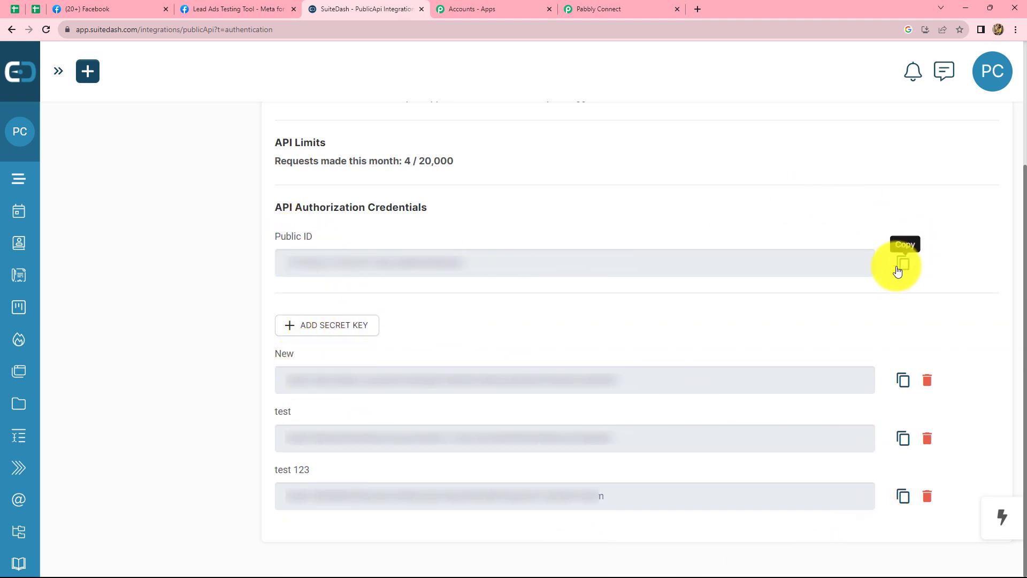
left_click(901, 264)
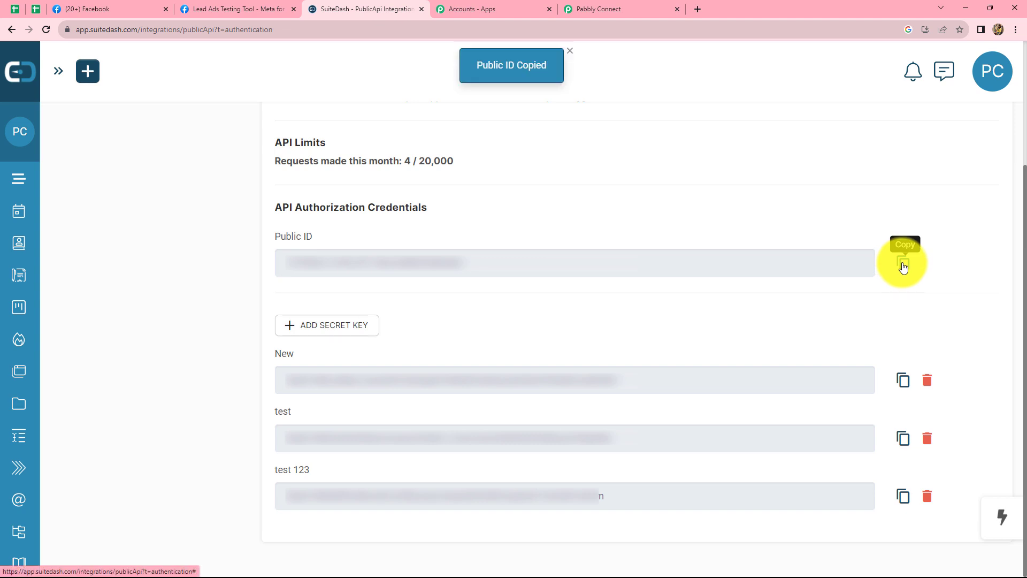
left_click(583, 9)
left_click(494, 329)
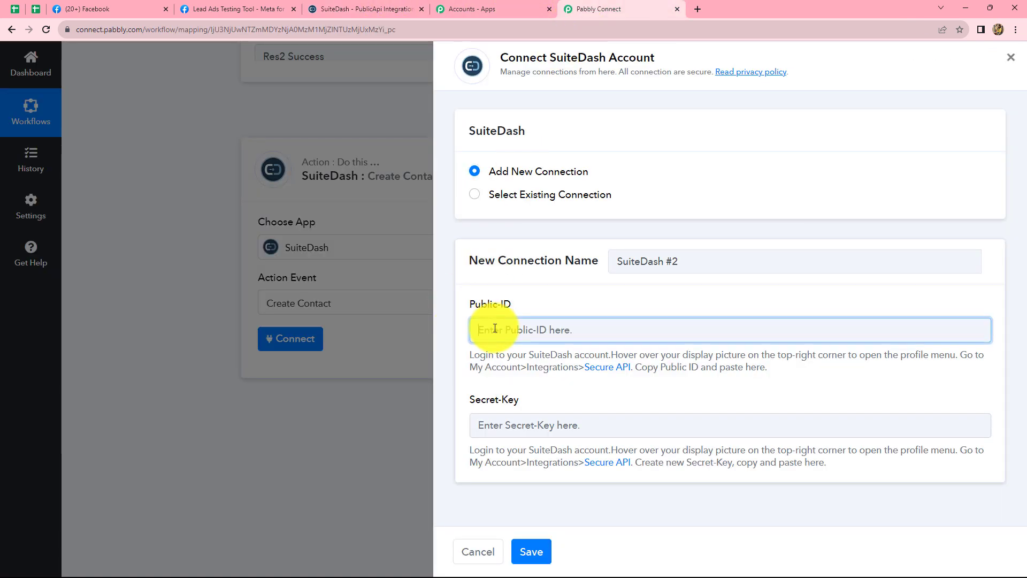
key("ctrl+v")
Switch to SuiteDash, add a secret key named "Contacts", copy the key and save it.
left_click(484, 425)
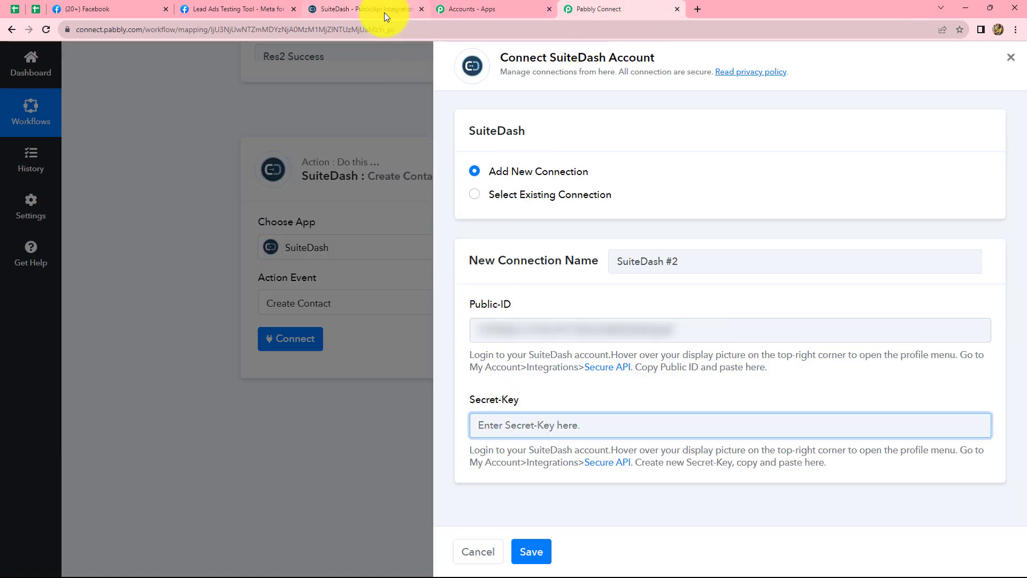
left_click(384, 7)
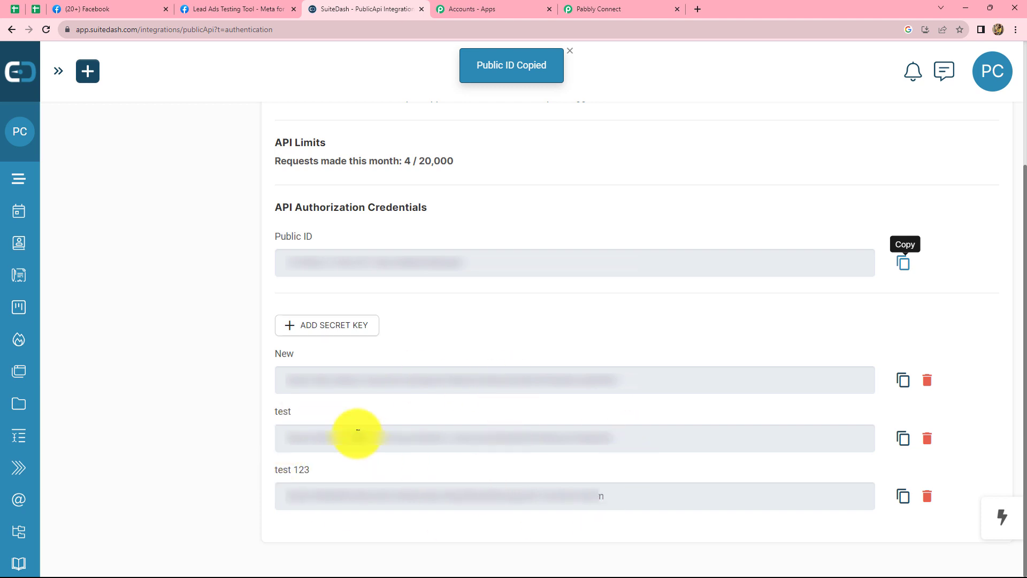
left_click(313, 324)
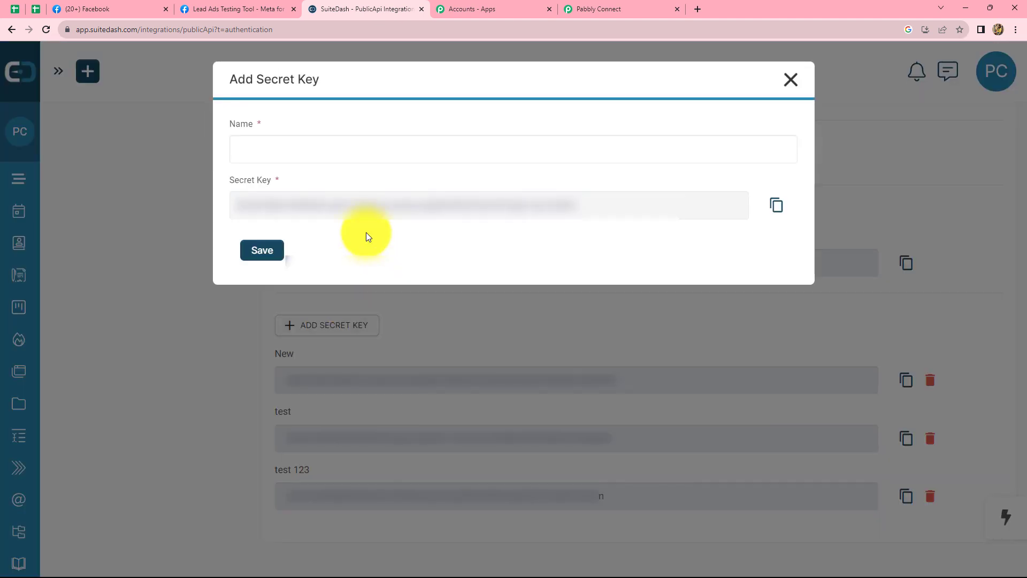
left_click(337, 152)
type("Contacts")
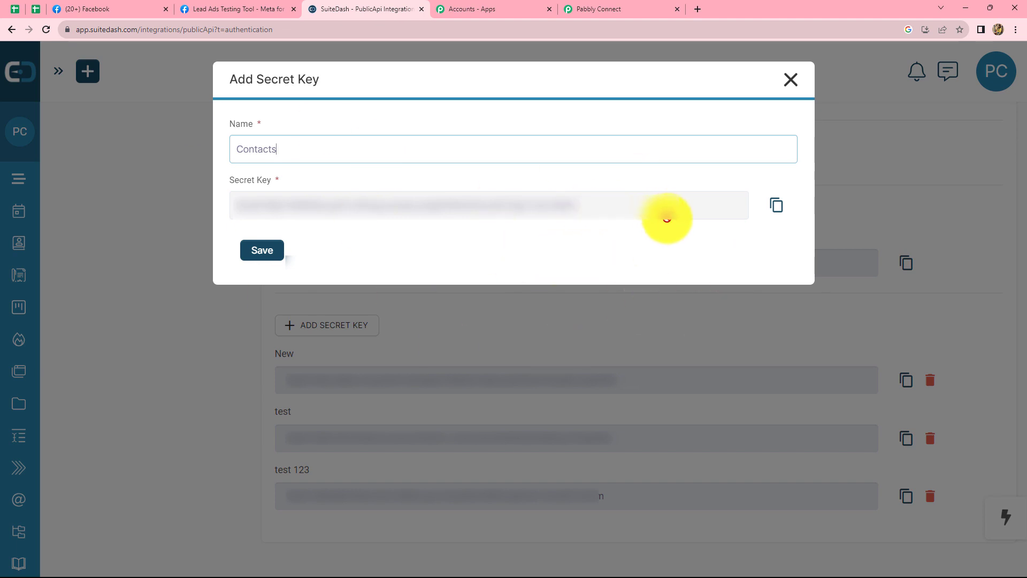
left_click(776, 204)
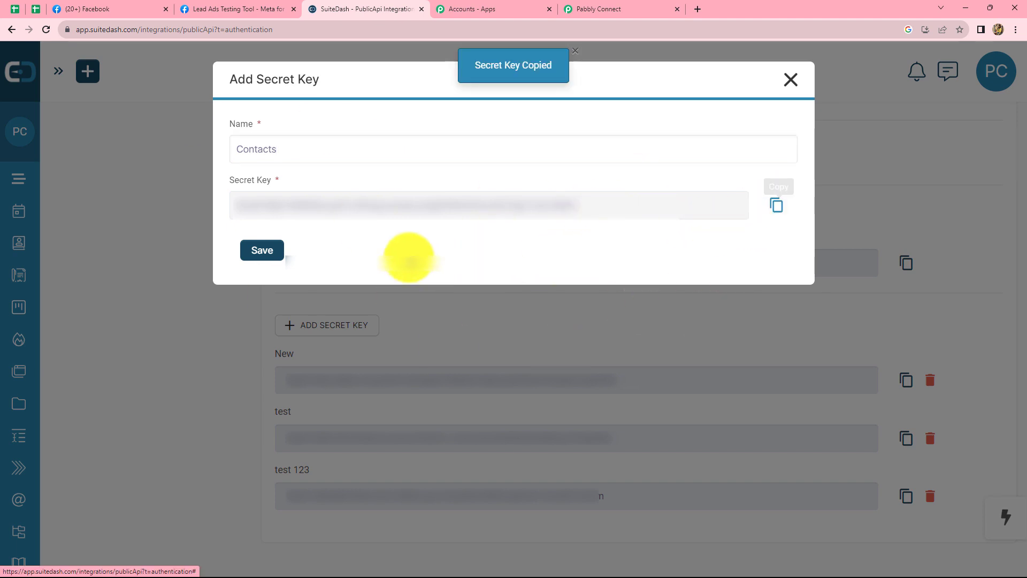
left_click(247, 246)
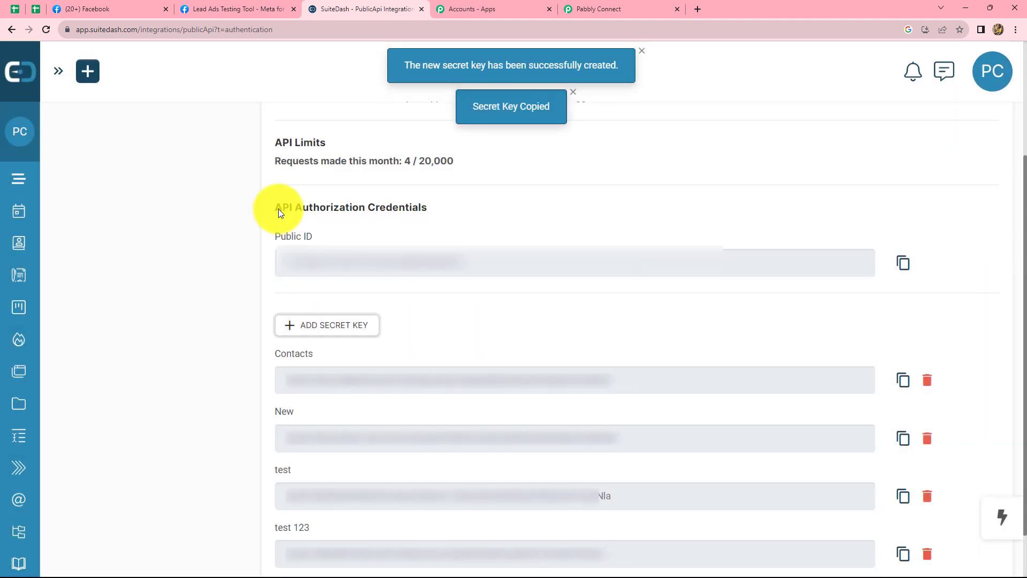
Back in Pabbly Connect, paste the copied key into the Secret-Key field and save the SuiteDash connection.
left_click(578, 9)
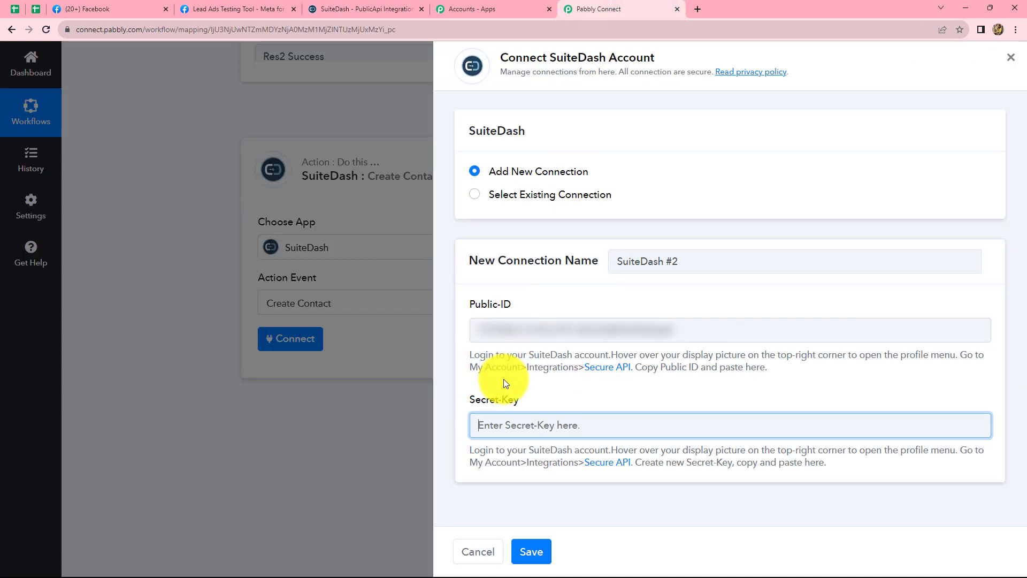
key("ctrl+v")
left_click(527, 554)
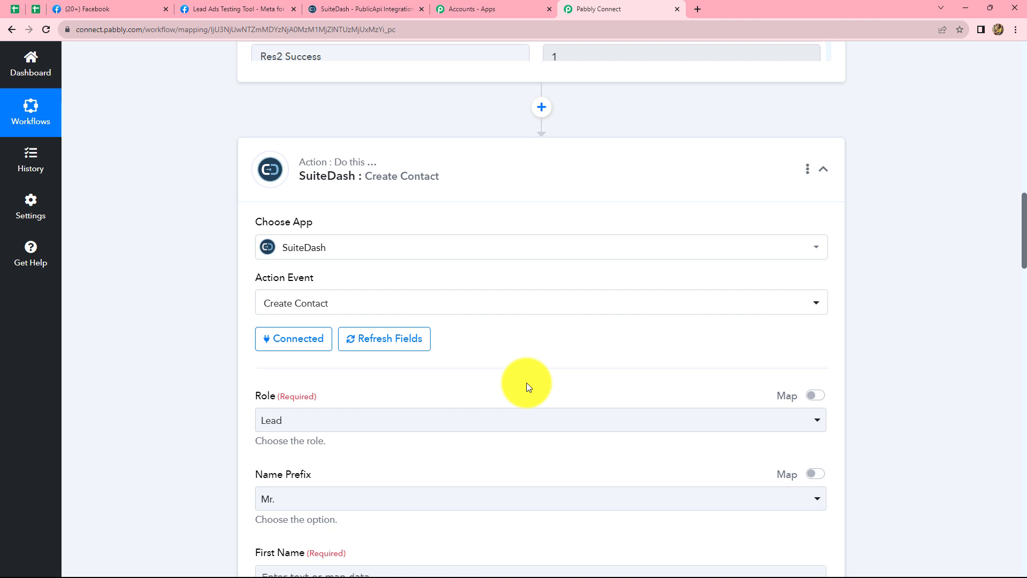
Choose Lead as the new contact's role and look over the other available roles.
scroll(526, 383, "down", 4)
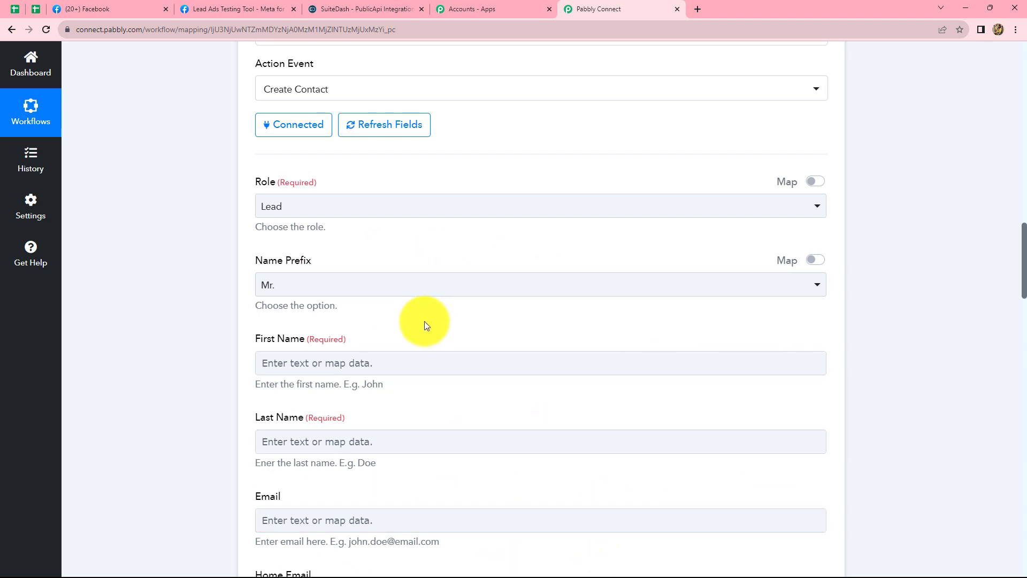
left_click(534, 206)
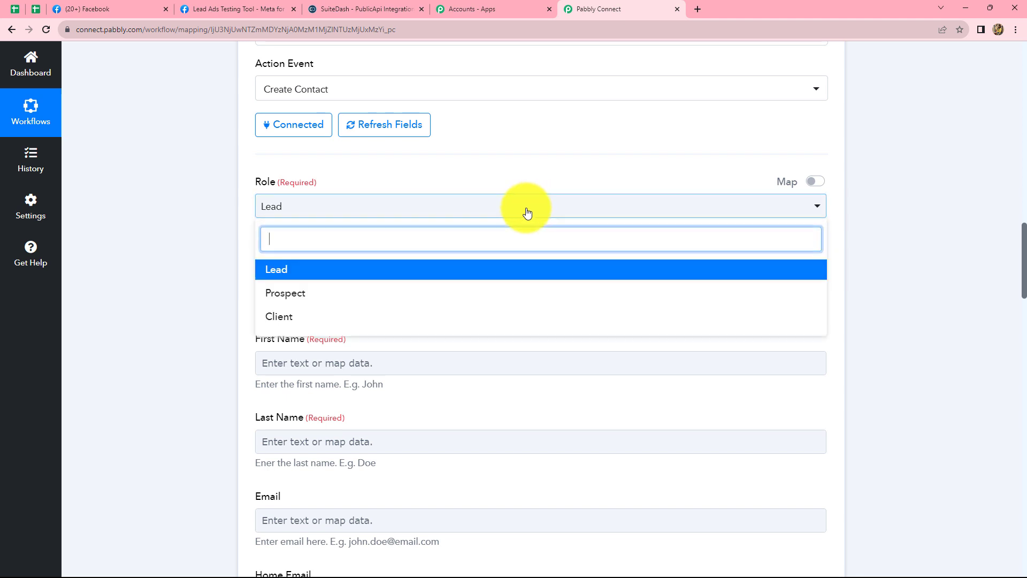
left_click(291, 269)
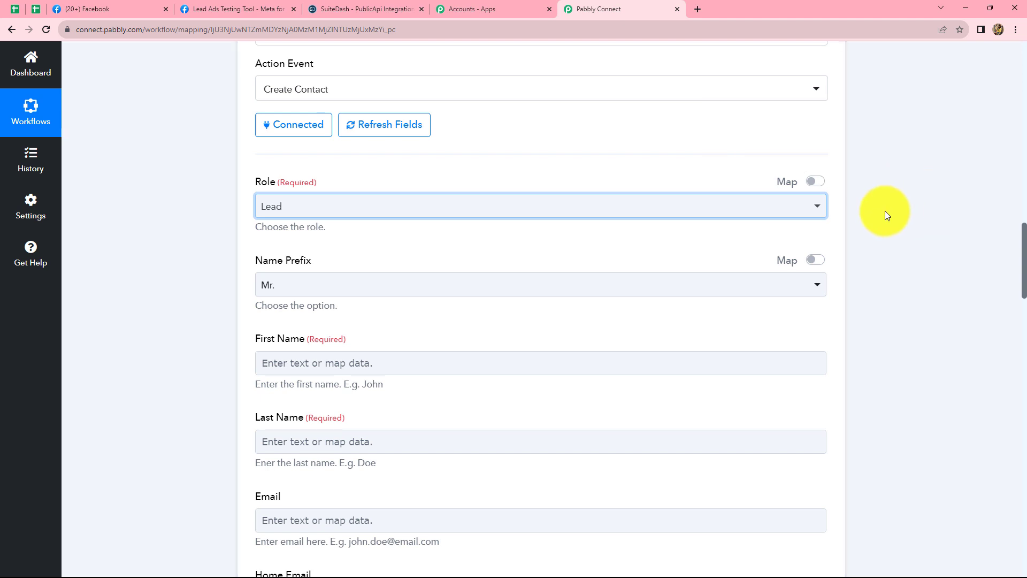
left_click(338, 203)
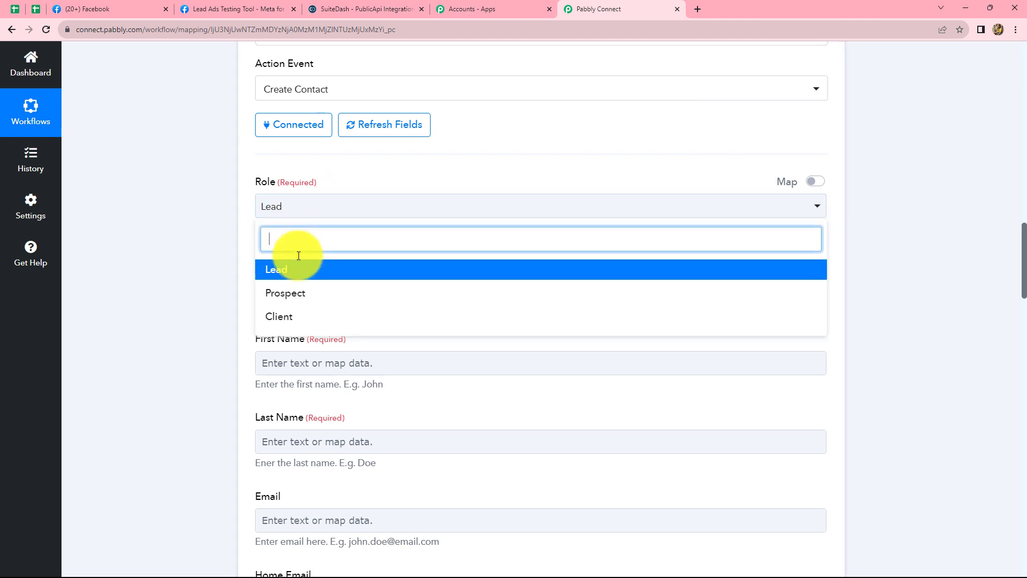
left_click(220, 294)
Set the new contact's name prefix to "Ms.".
scroll(364, 278, "down", 2)
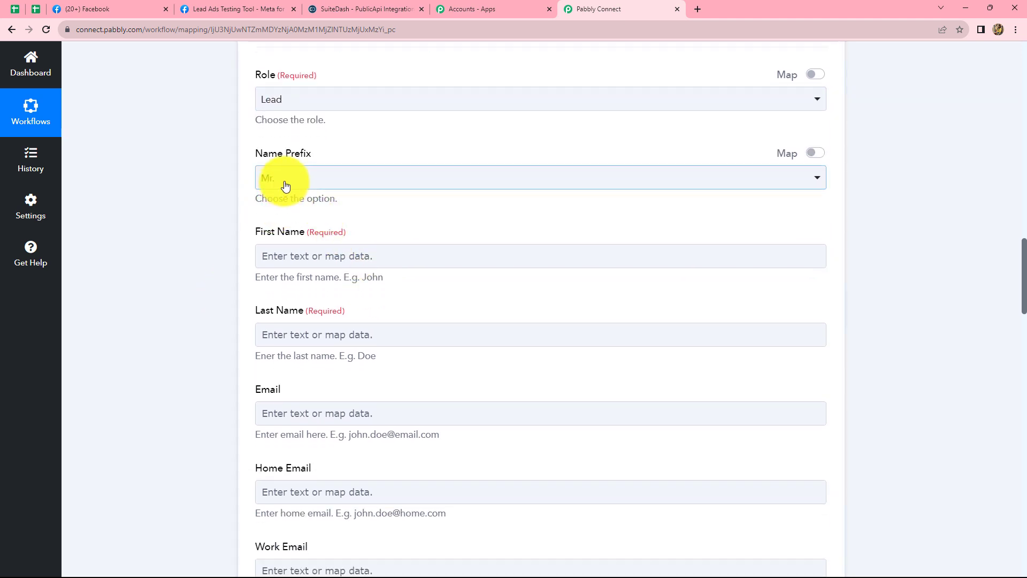
left_click(309, 175)
left_click(309, 175)
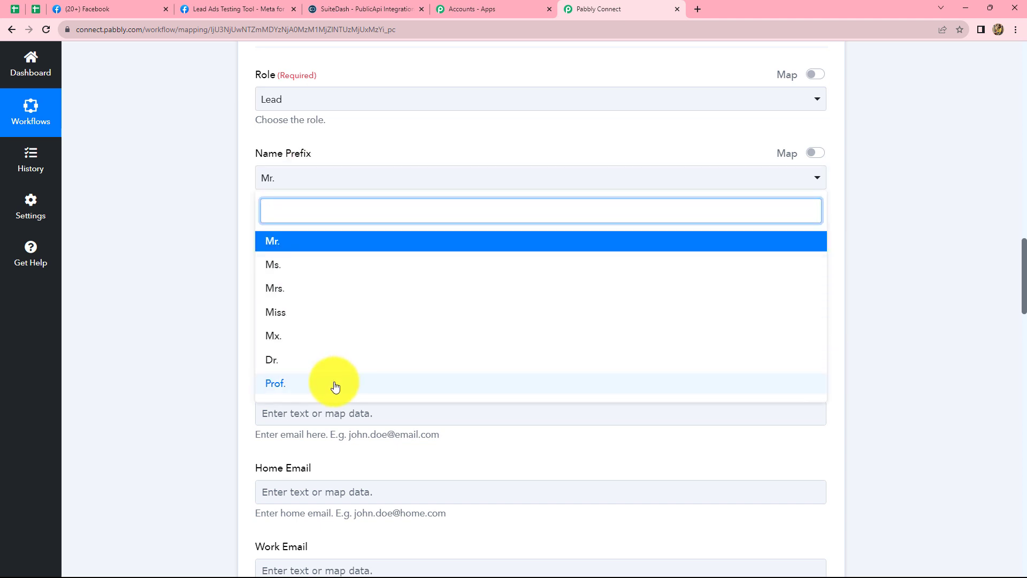
left_click(313, 267)
Compare the contact's name and email fields with the trigger's lead response and the data available for mapping to First Name.
scroll(475, 194, "down", 2)
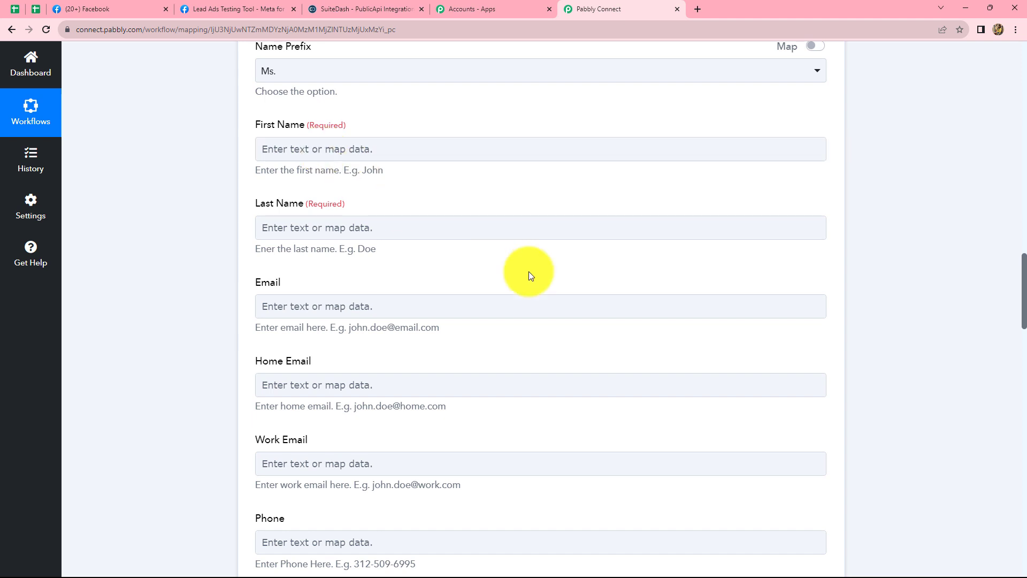
scroll(538, 283, "up", 13)
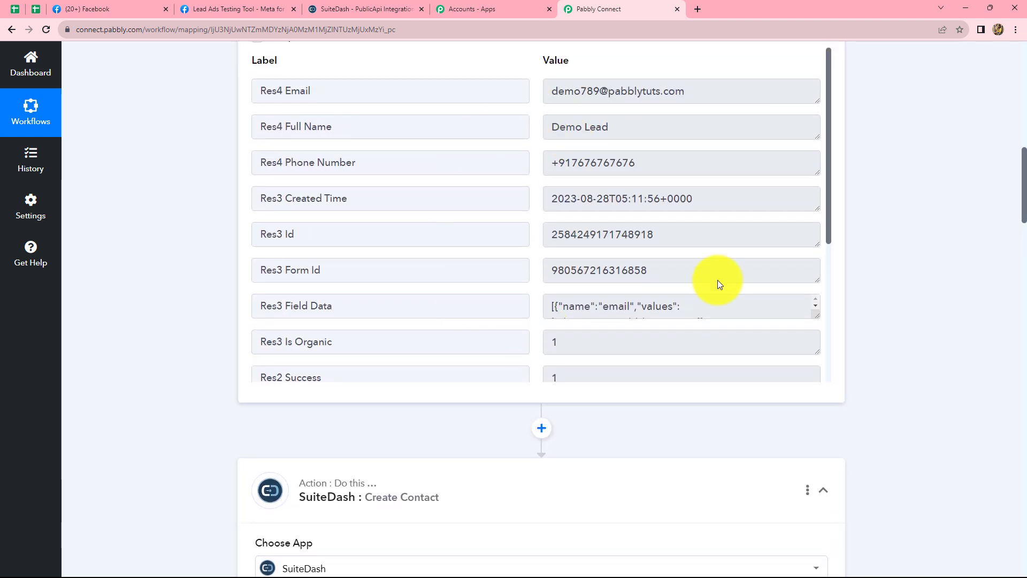
scroll(1010, 374, "down", 4)
scroll(1023, 374, "down", 4)
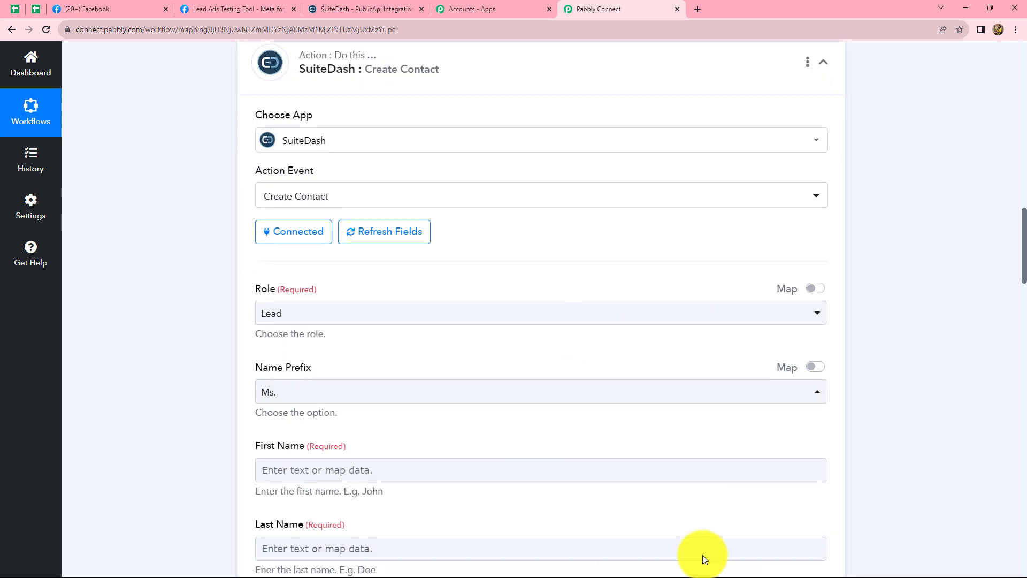
scroll(438, 426, "down", 3)
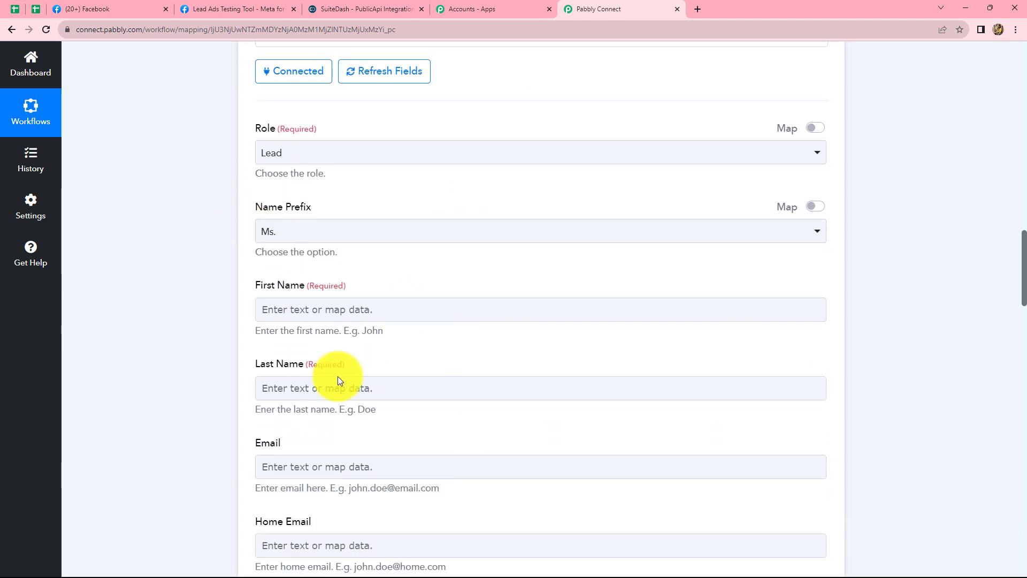
left_click(286, 467)
scroll(672, 442, "up", 11)
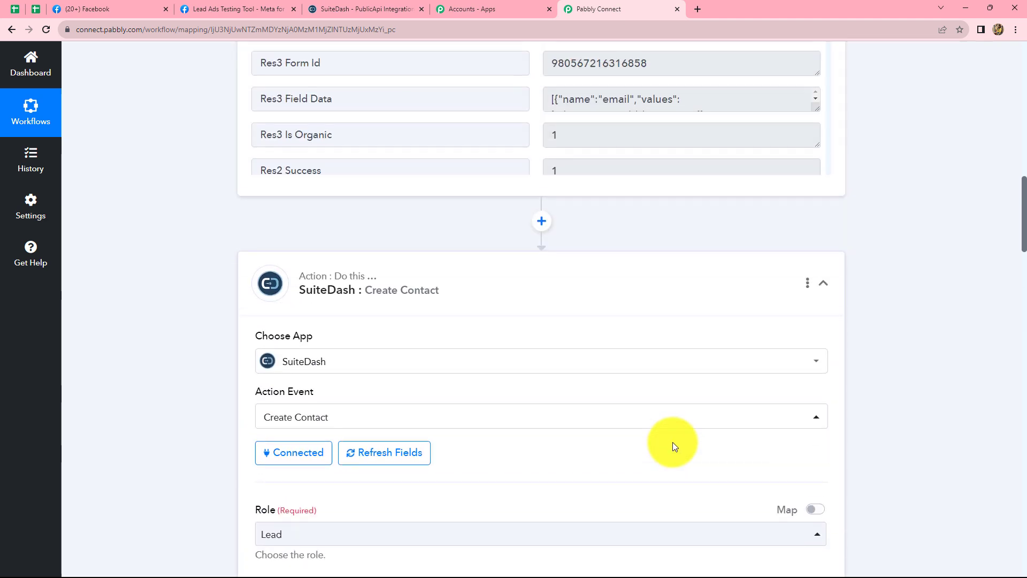
scroll(940, 320, "down", 7)
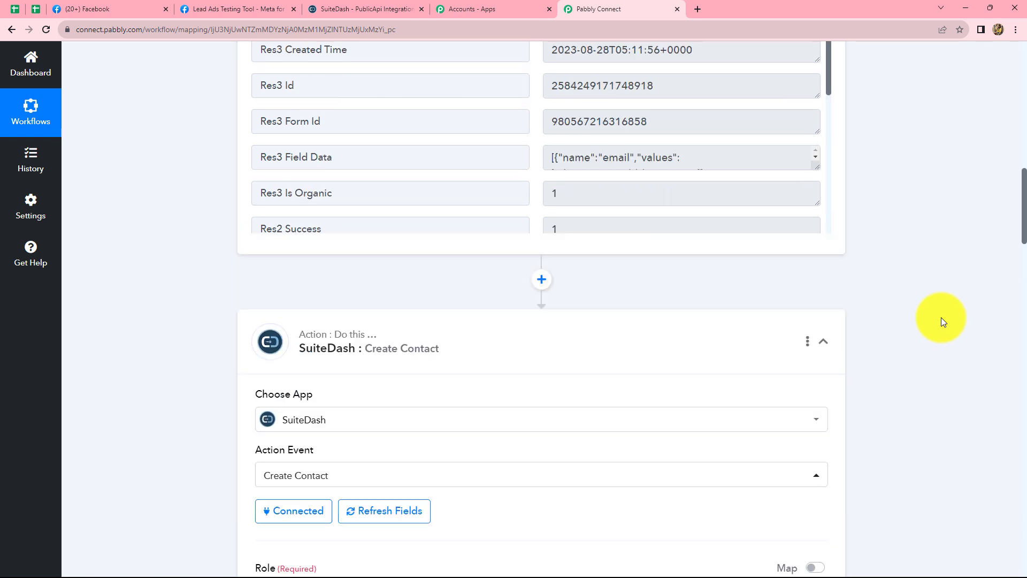
scroll(461, 322, "down", 5)
scroll(462, 320, "down", 1)
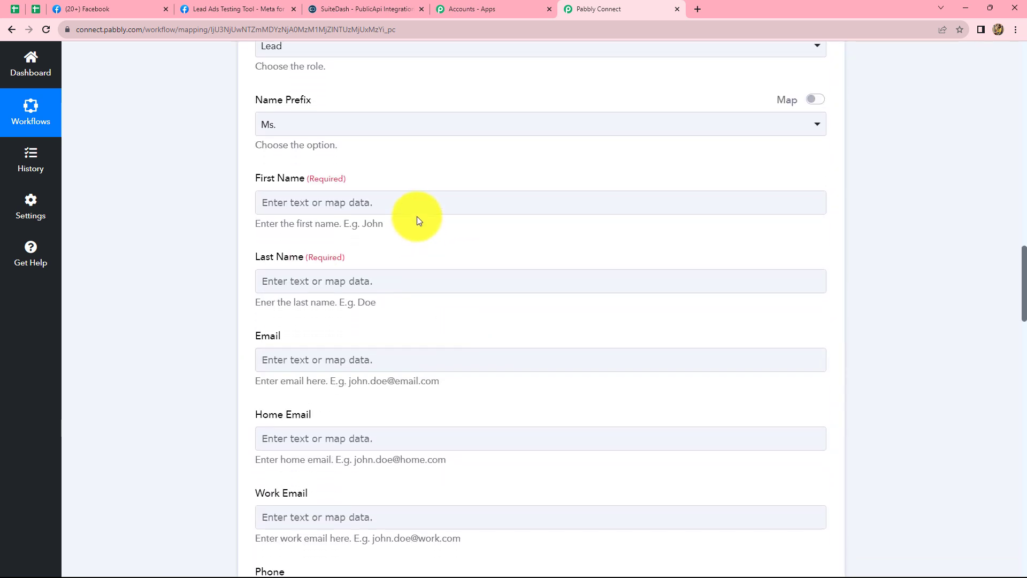
left_click(420, 206)
left_click(420, 204)
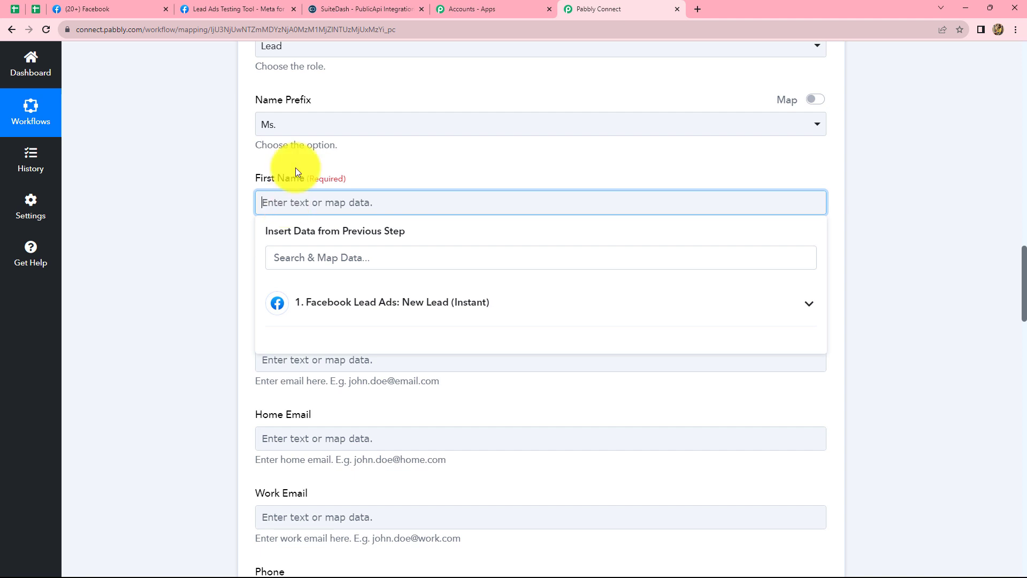
left_click(322, 322)
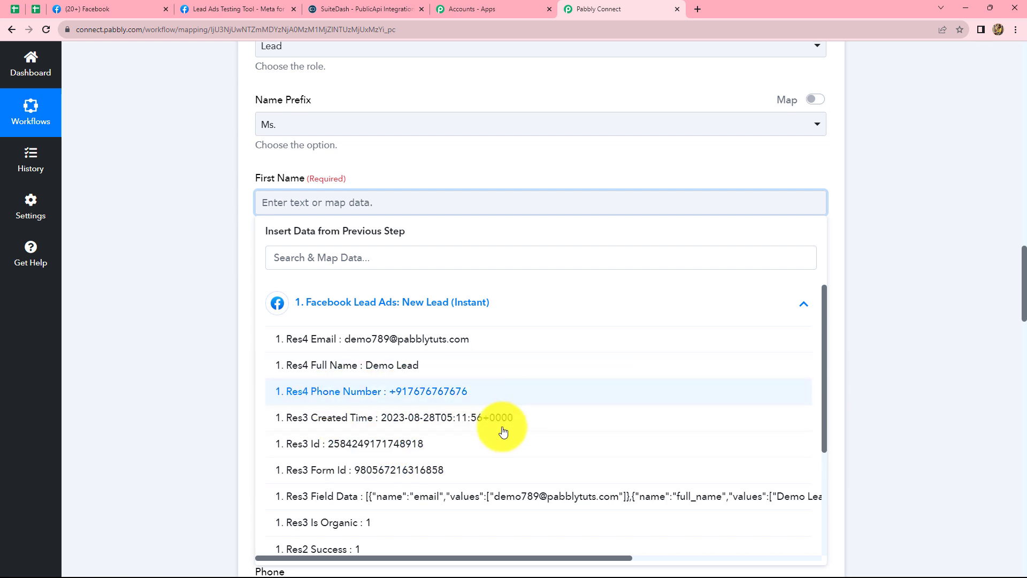
left_click(957, 289)
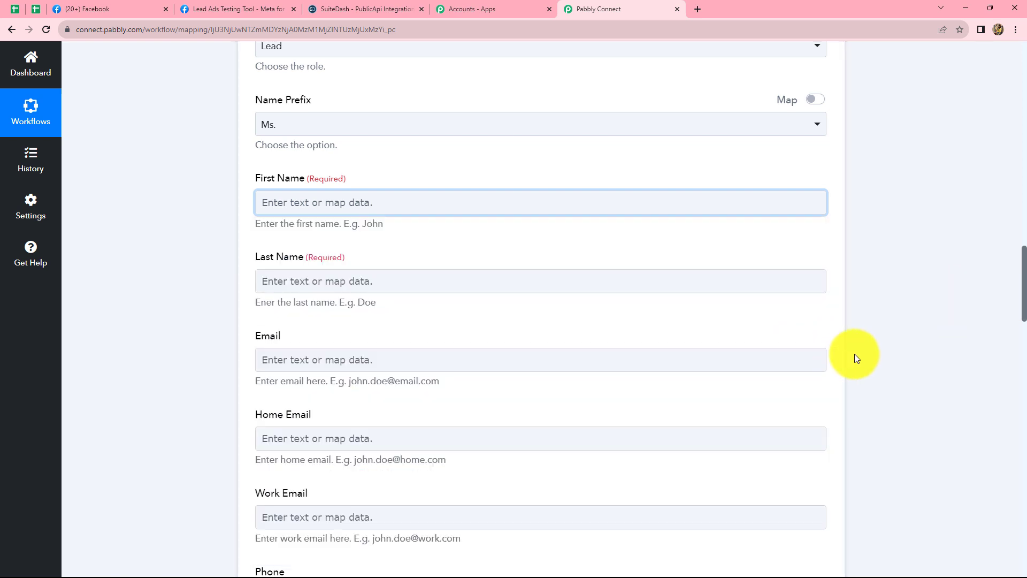
Insert a Text Formatter by Pabbly action between the Facebook Lead Ads trigger and the SuiteDash action.
scroll(866, 352, "up", 3)
scroll(869, 352, "up", 5)
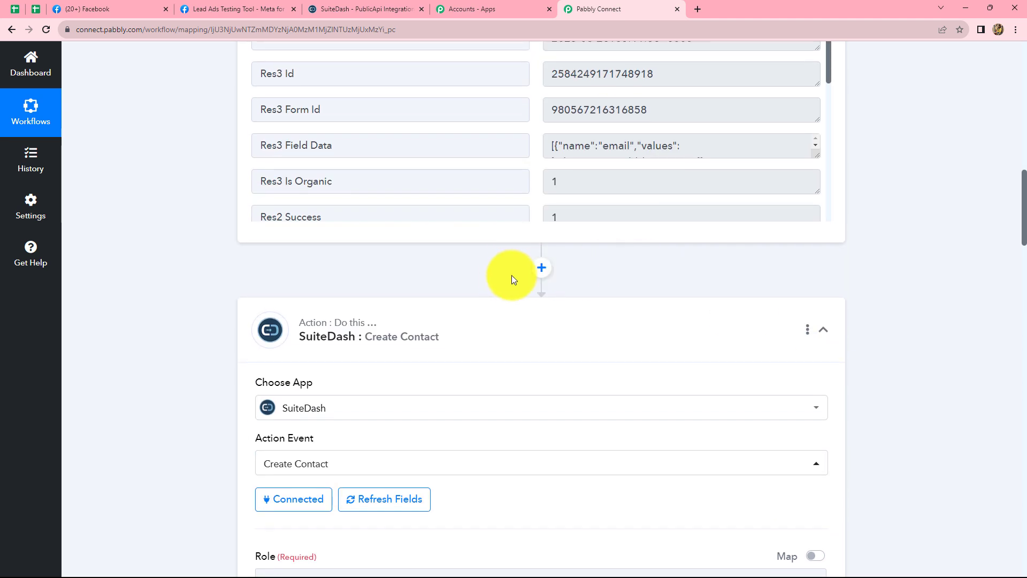
left_click(542, 269)
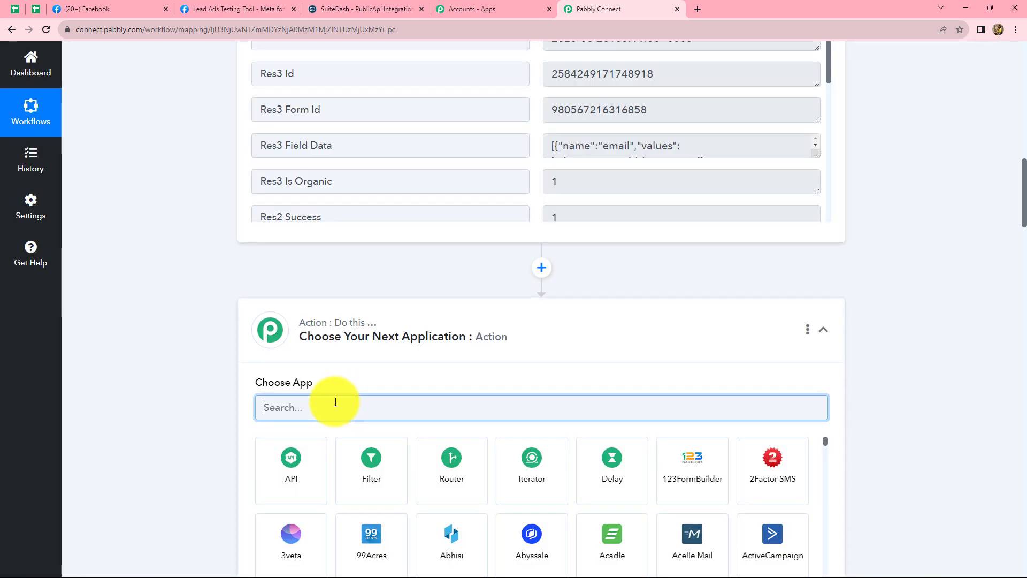
type("T")
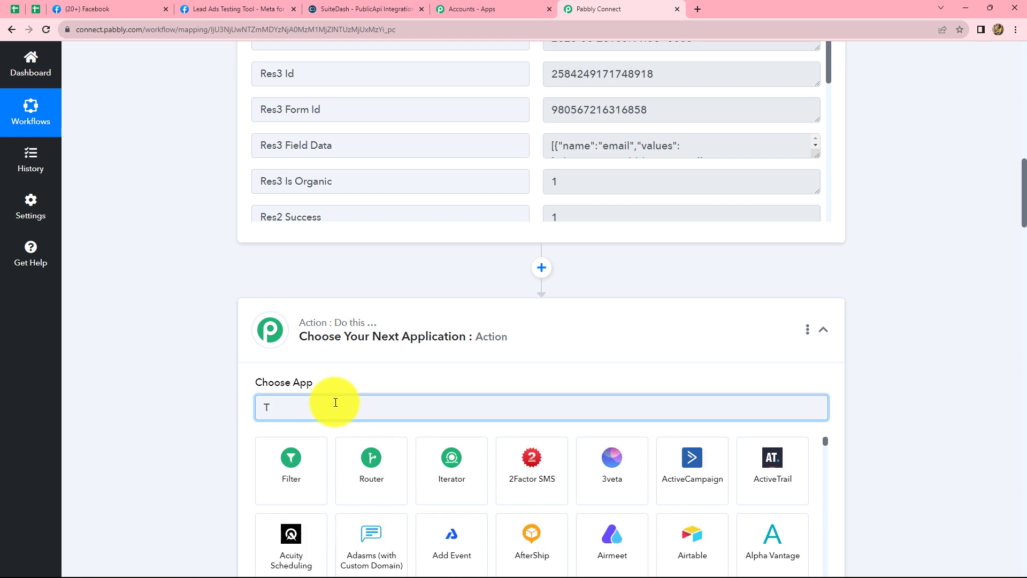
type("ex")
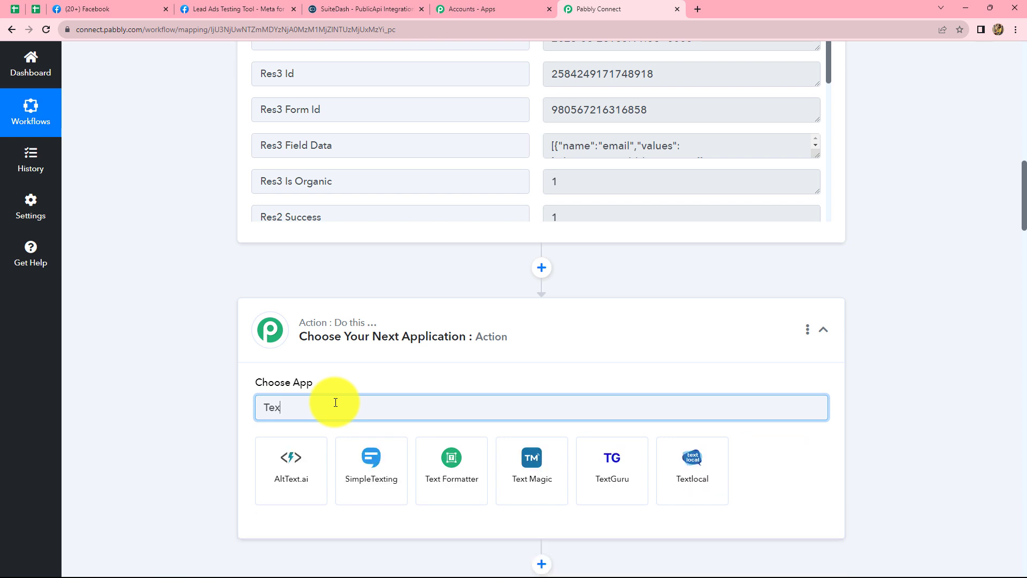
left_click(444, 470)
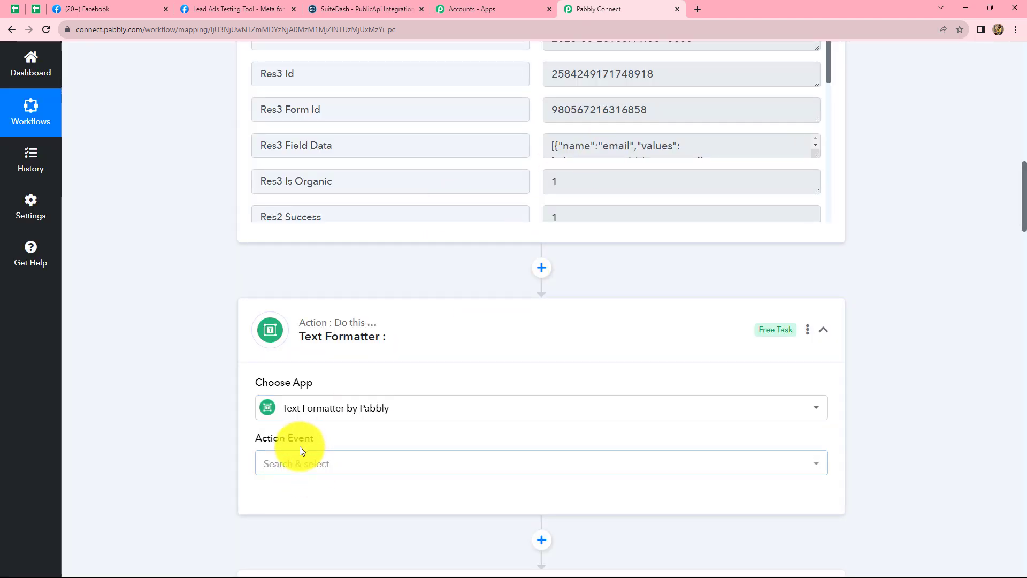
Set the Text Formatter's action event to Split Text and connect it.
left_click(303, 466)
left_click(303, 465)
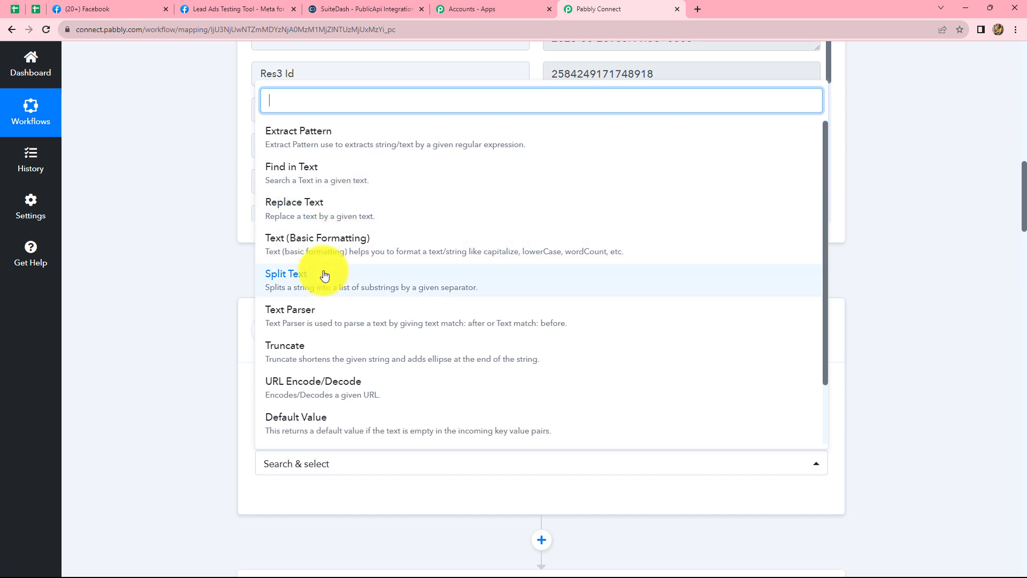
left_click(310, 280)
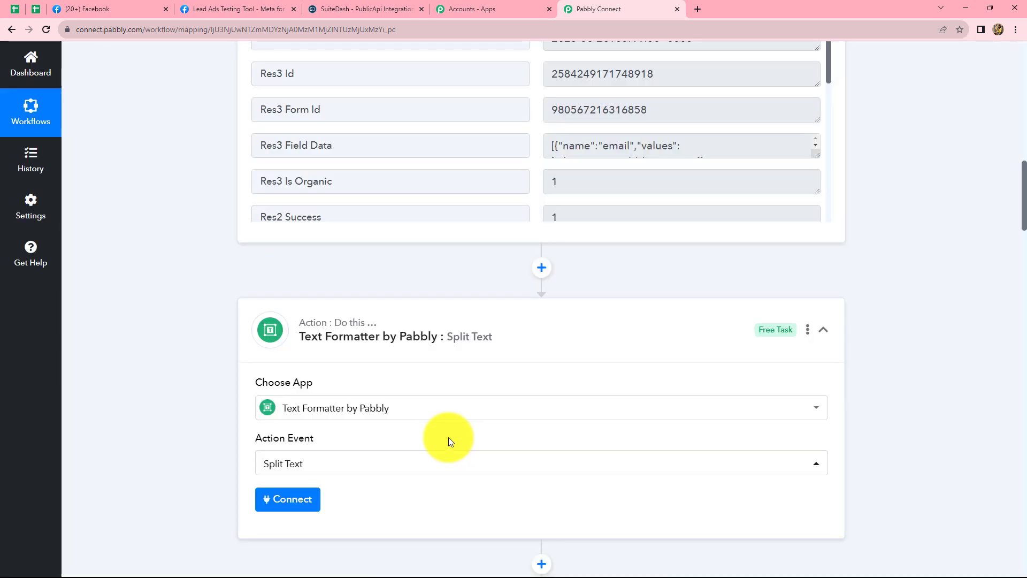
scroll(451, 433, "down", 3)
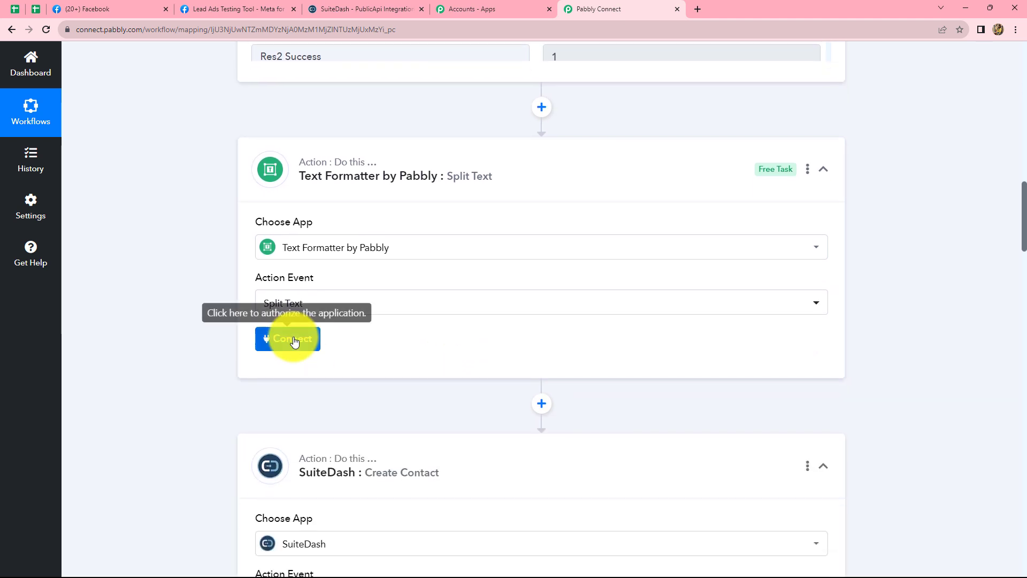
left_click(294, 340)
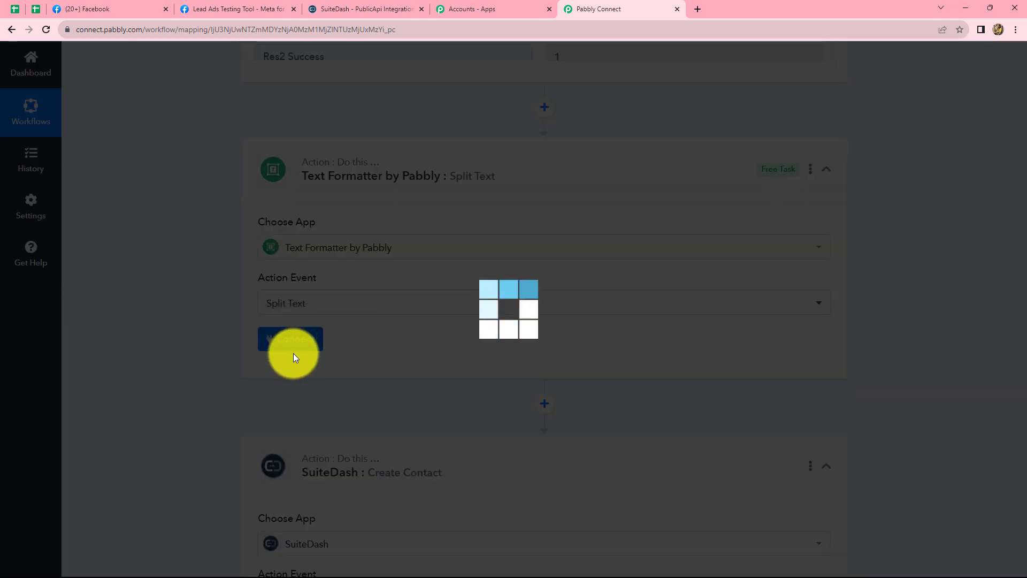
Map the trigger's Res4 Full Name as the Text to Split.
scroll(521, 361, "up", 4)
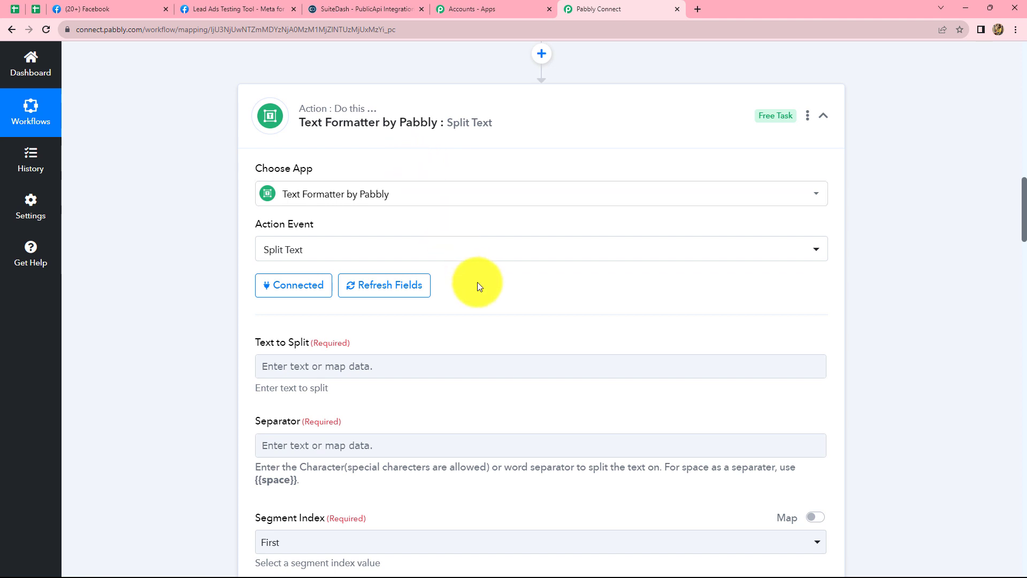
scroll(470, 281, "down", 3)
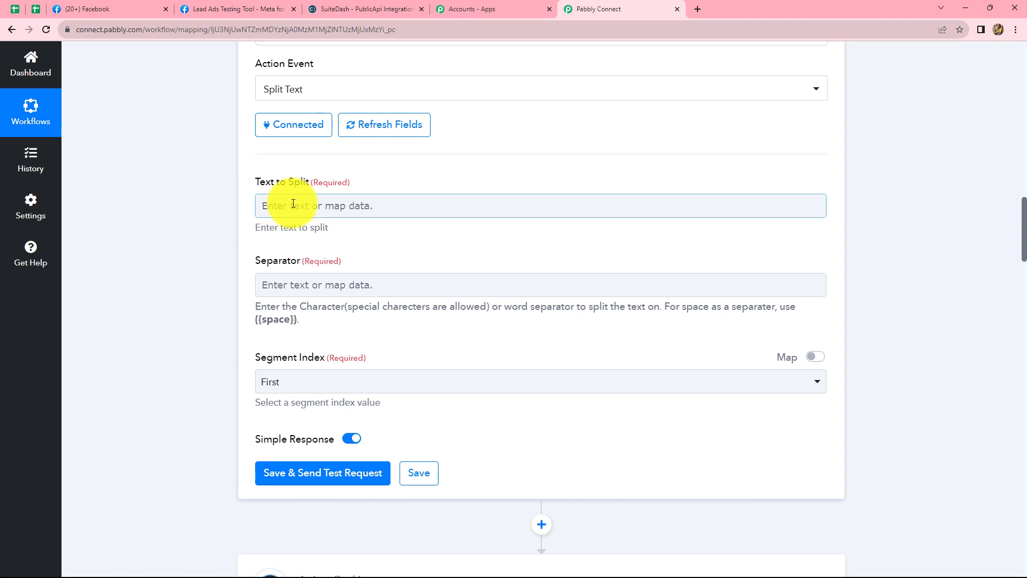
left_click(293, 204)
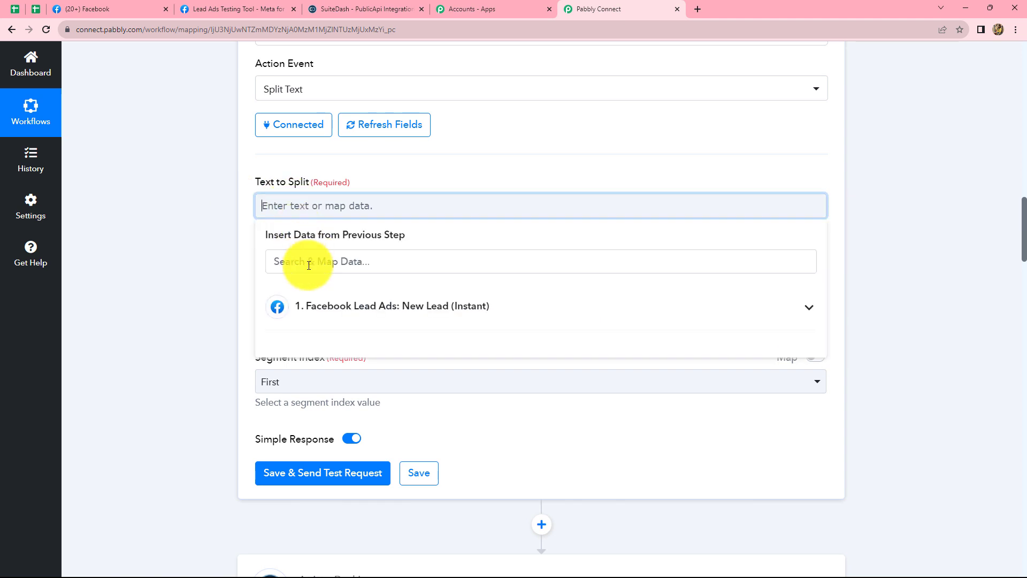
left_click(311, 302)
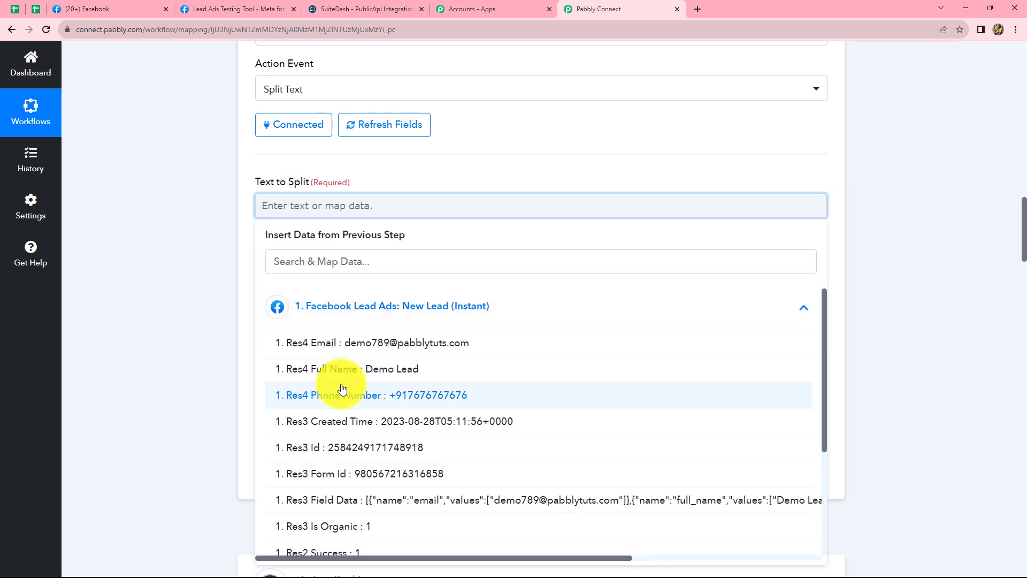
left_click(373, 370)
left_click(350, 298)
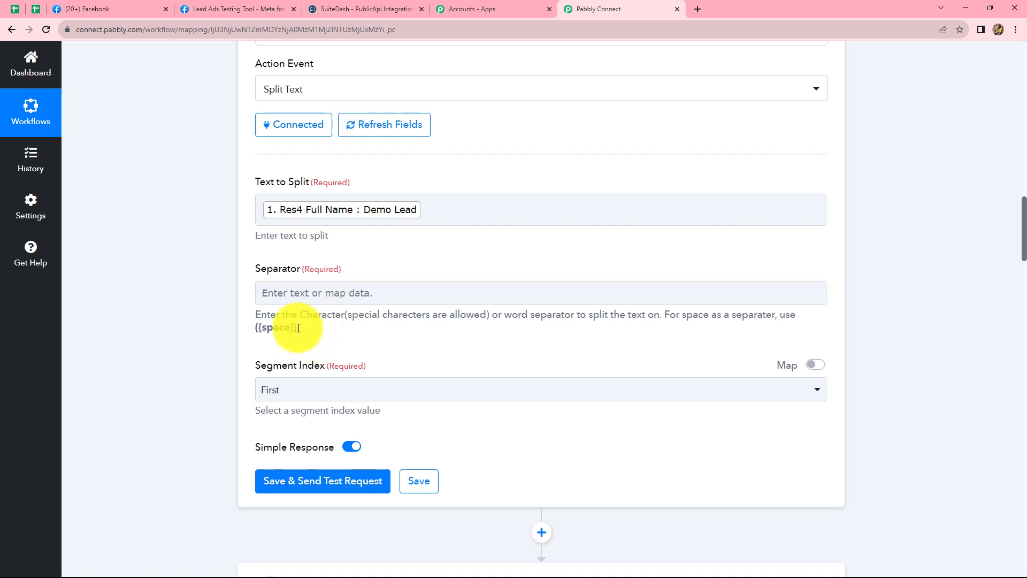
left_click(381, 214)
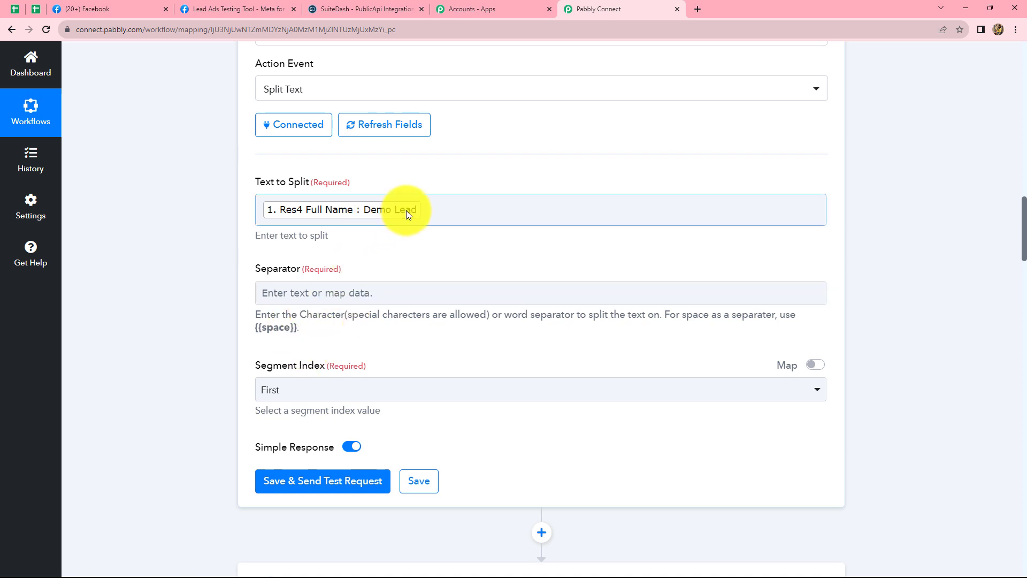
Copy {{space}} from the Separator's help text and enter it as the separator.
left_click_drag(298, 328, 258, 330)
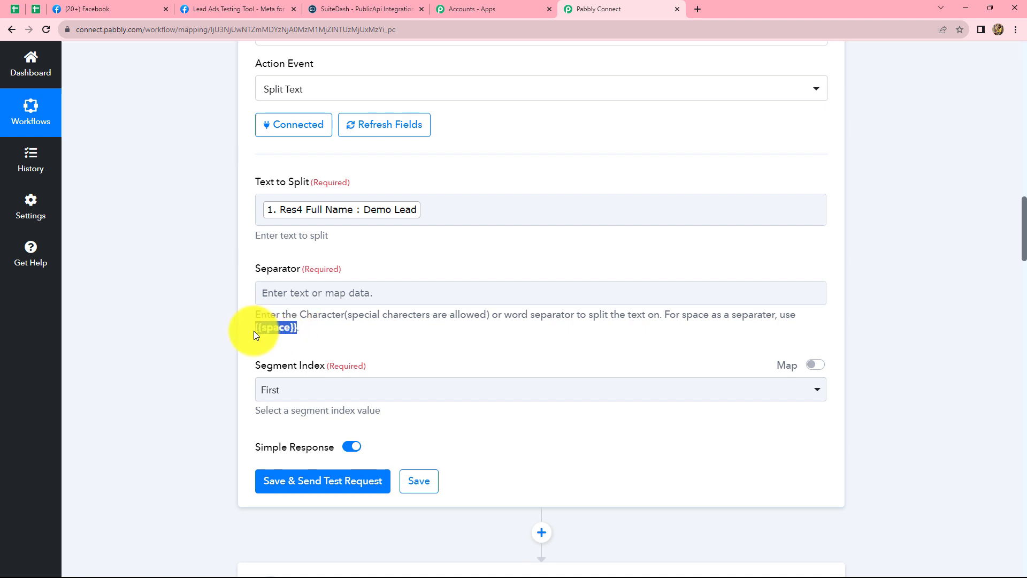
left_click(298, 298)
type("{{space}}")
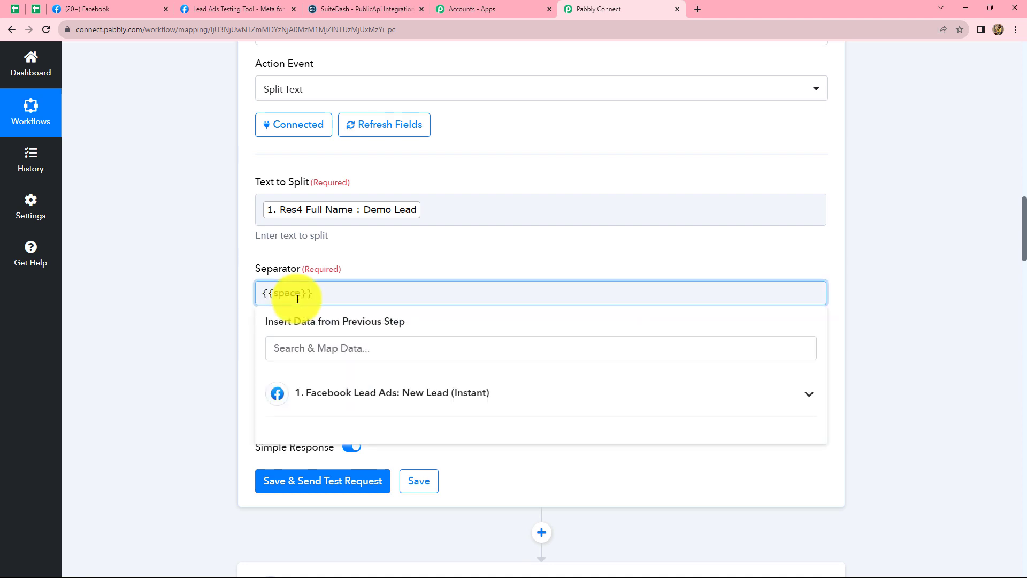
left_click(732, 236)
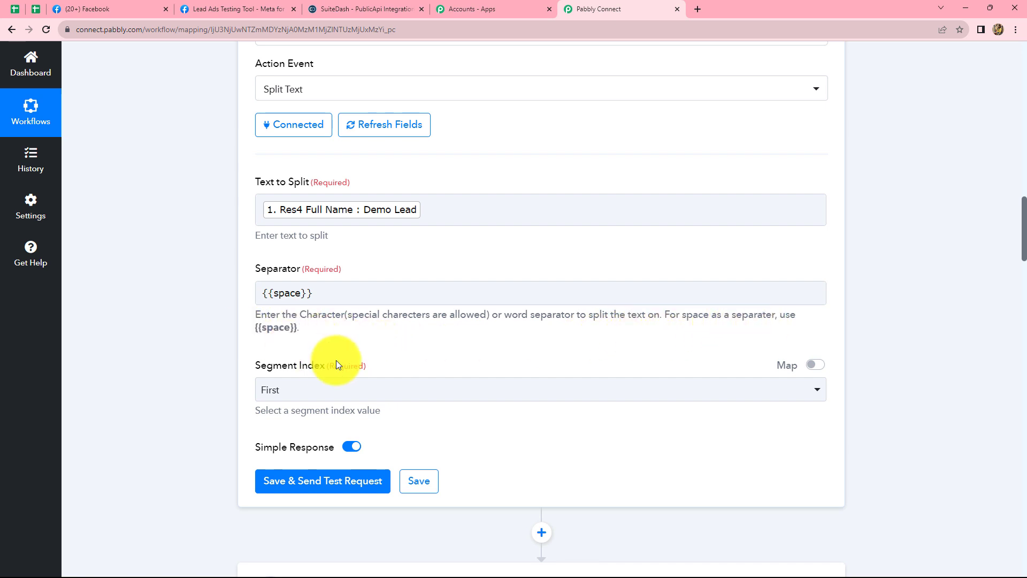
Set the Segment Index to All, save the Split Text action with a test request and review its response.
scroll(353, 353, "down", 1)
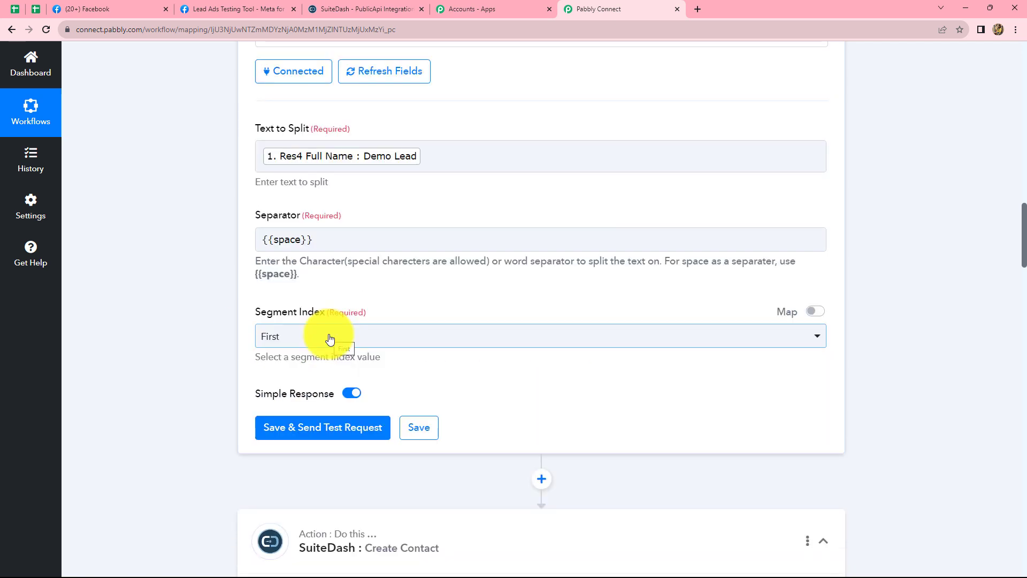
left_click(328, 338)
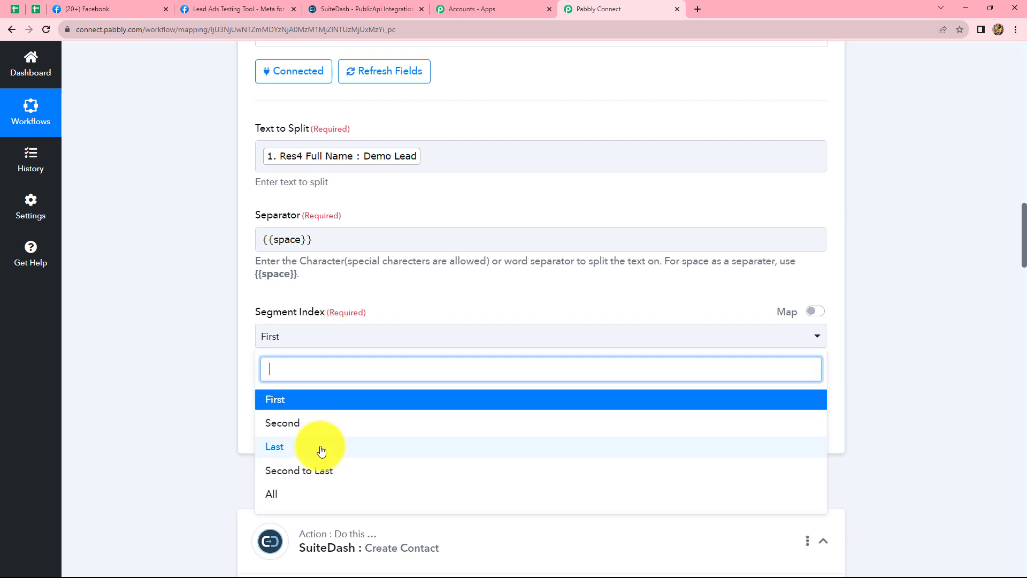
left_click(303, 500)
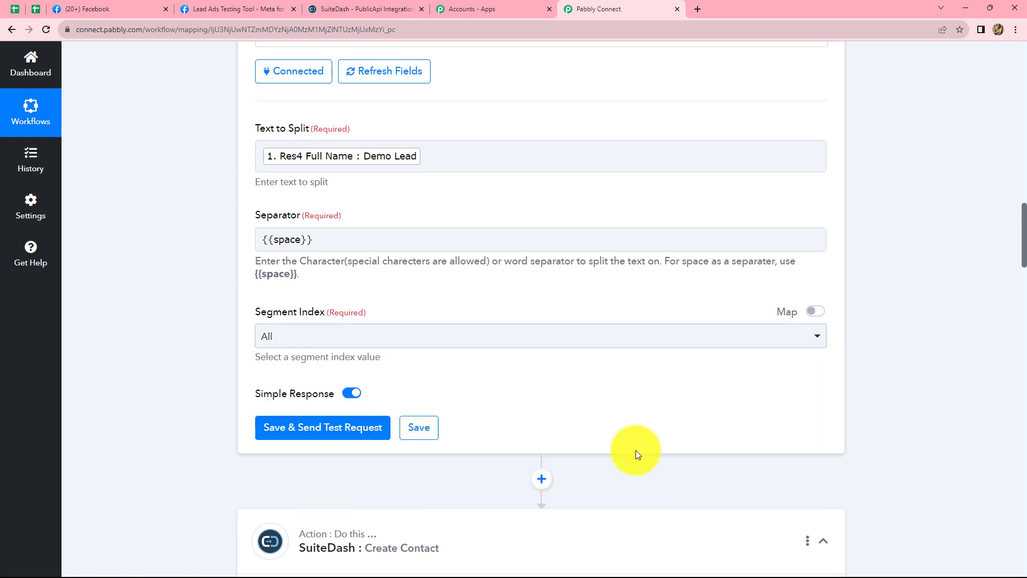
left_click(341, 433)
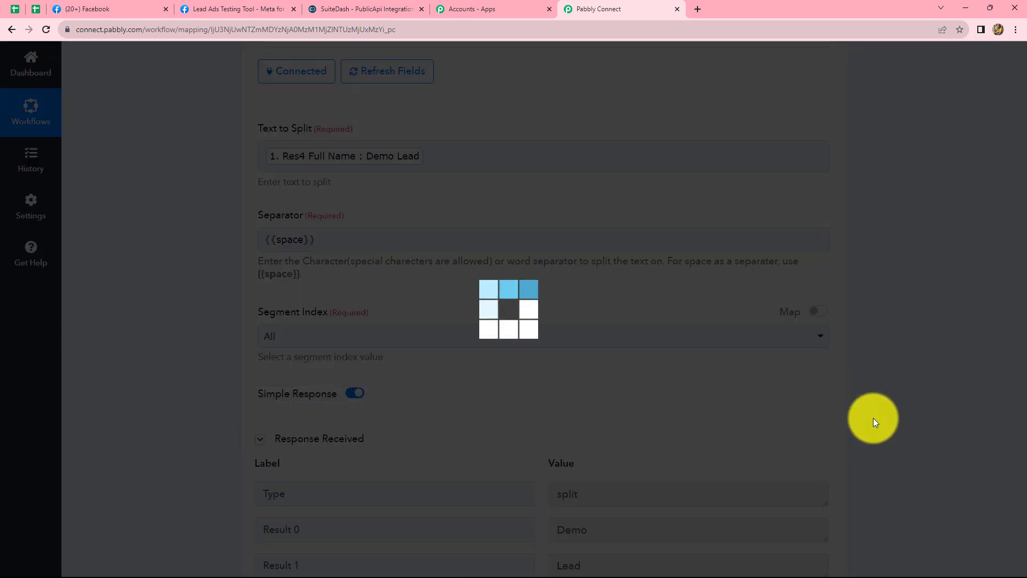
scroll(390, 367, "down", 3)
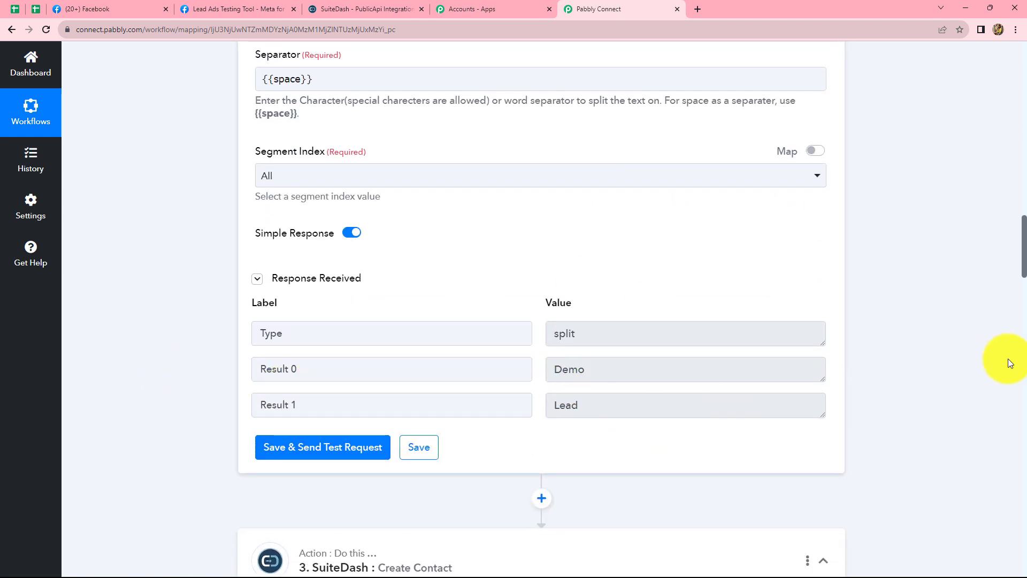
scroll(926, 349, "down", 7)
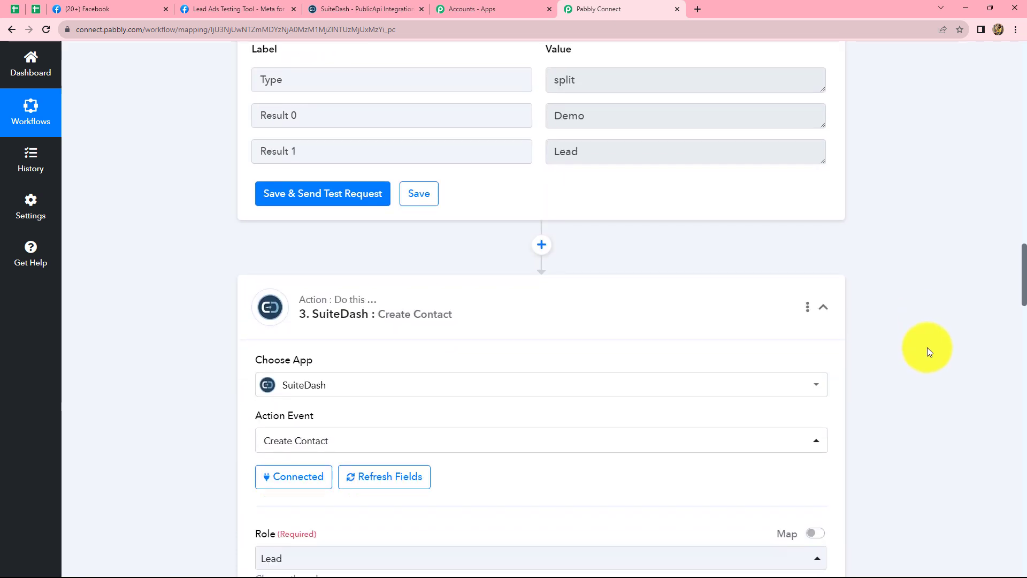
scroll(925, 350, "up", 7)
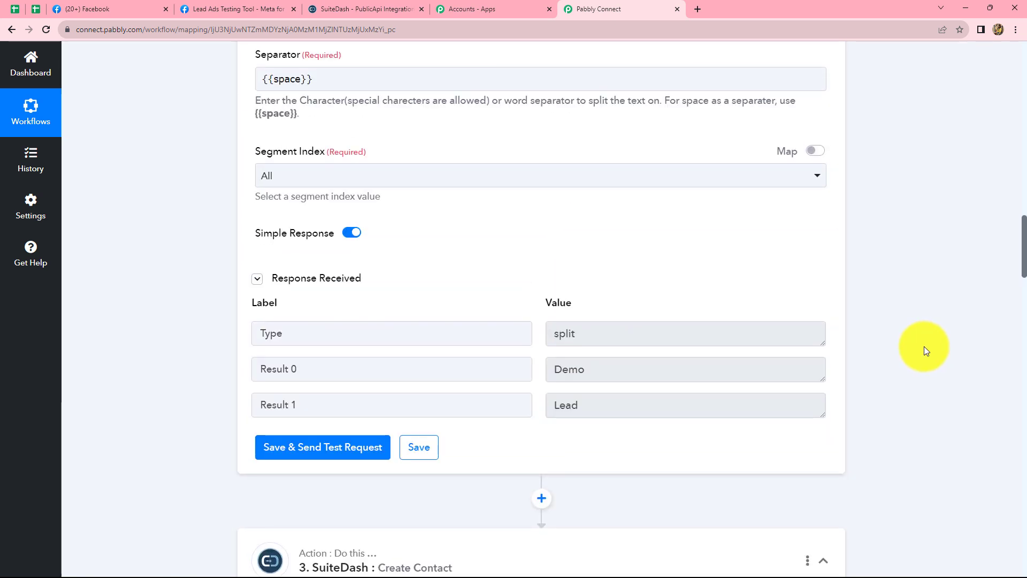
Reopen the SuiteDash action's connection settings and save them with the existing connection SuiteDash #2.
scroll(924, 350, "down", 6)
scroll(923, 345, "down", 3)
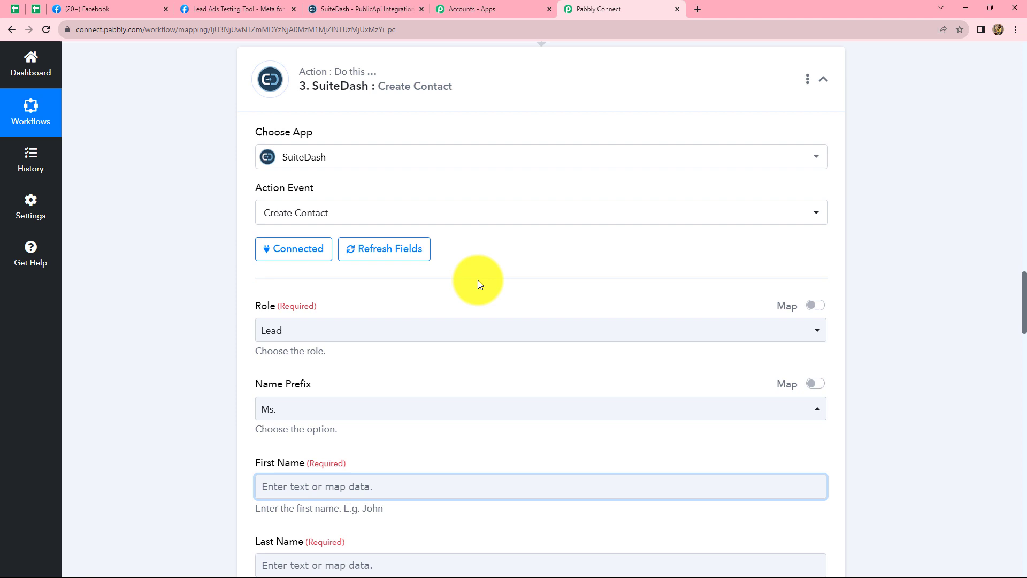
left_click(295, 247)
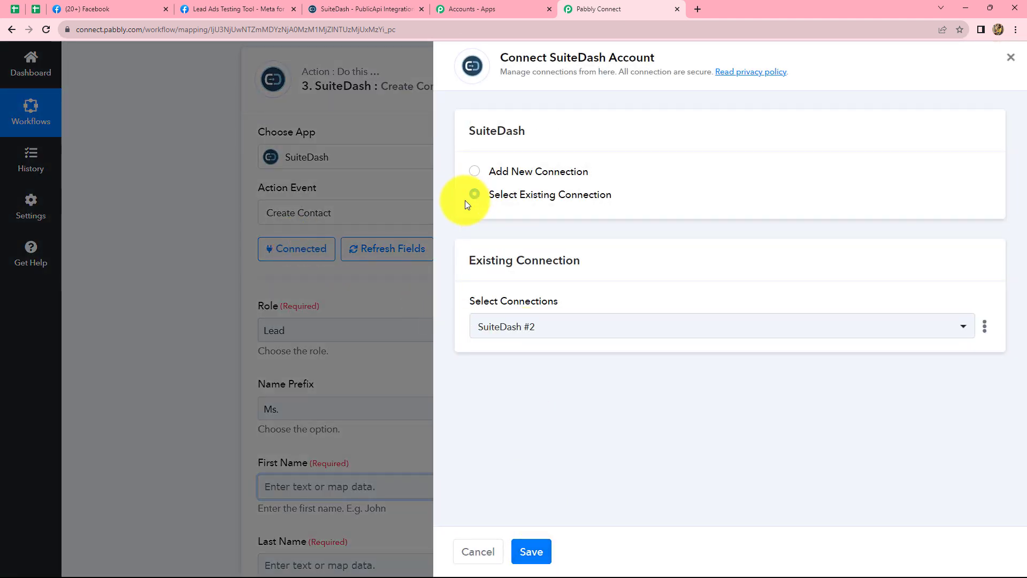
left_click(534, 551)
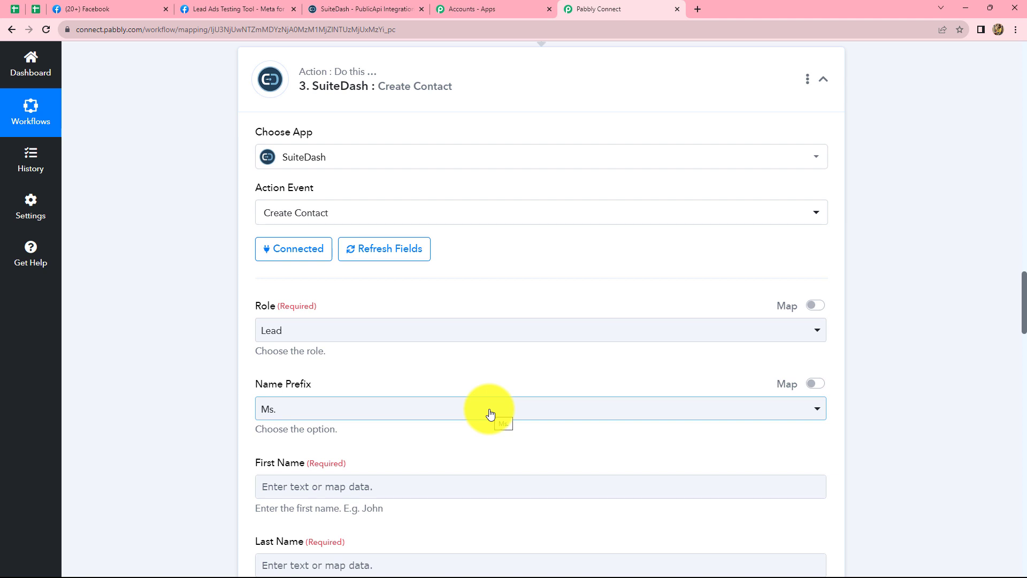
Map the contact's First Name to Result 0 of the Split Text step.
scroll(488, 413, "down", 4)
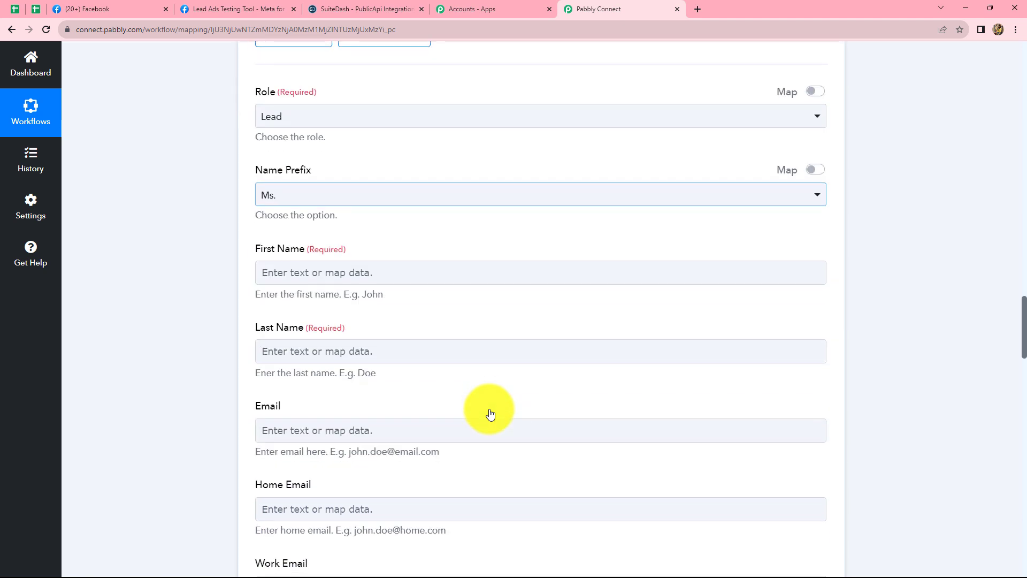
left_click(314, 271)
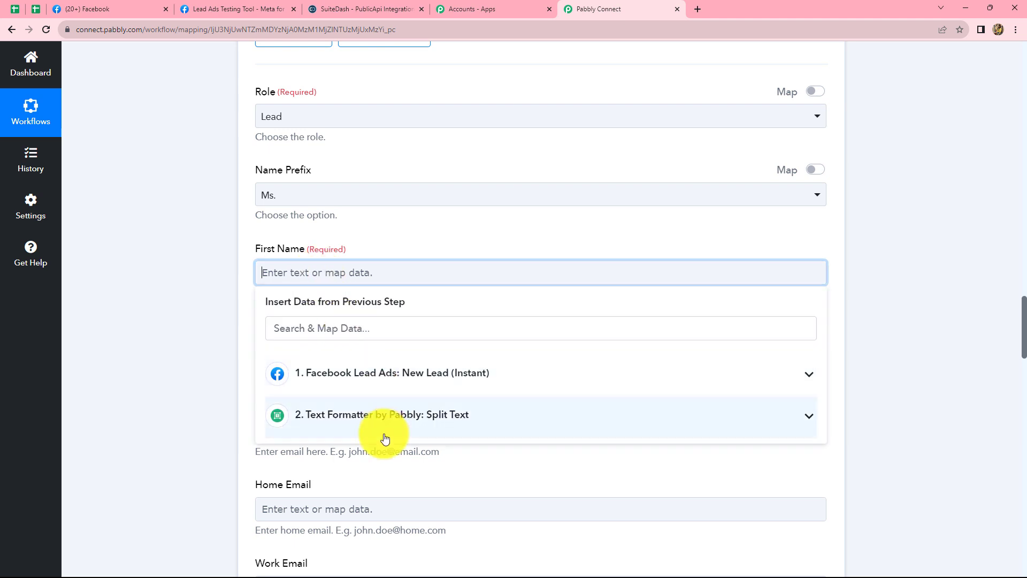
left_click(434, 416)
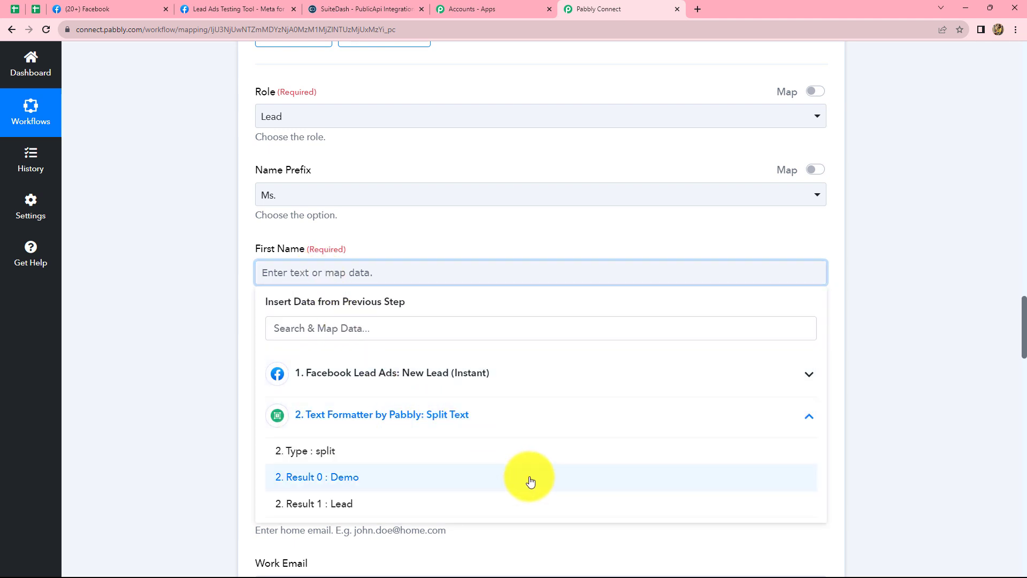
left_click(333, 480)
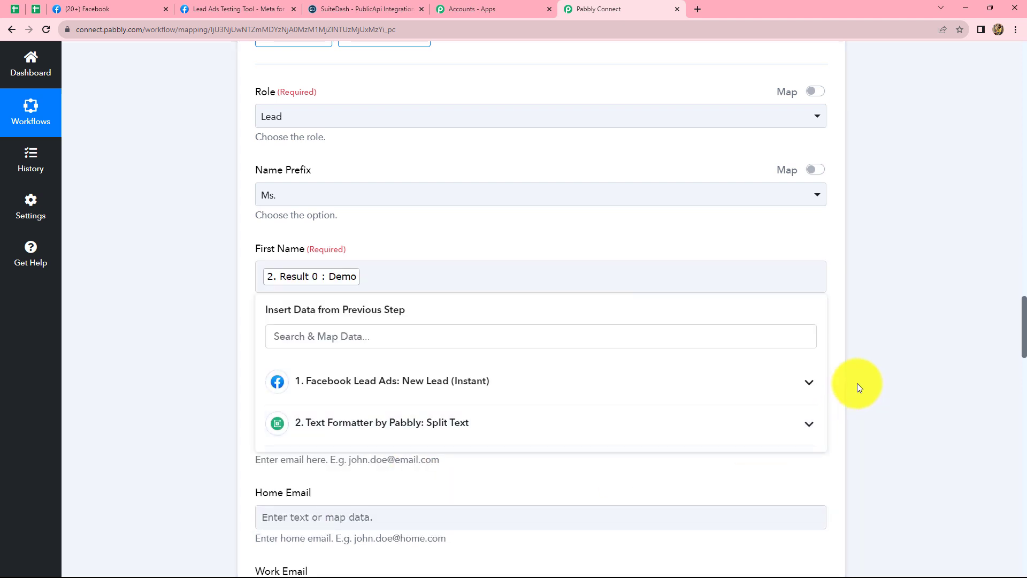
left_click(856, 383)
Map the contact's Last Name to Result 1 of the Split Text step.
scroll(549, 297, "down", 3)
left_click(424, 198)
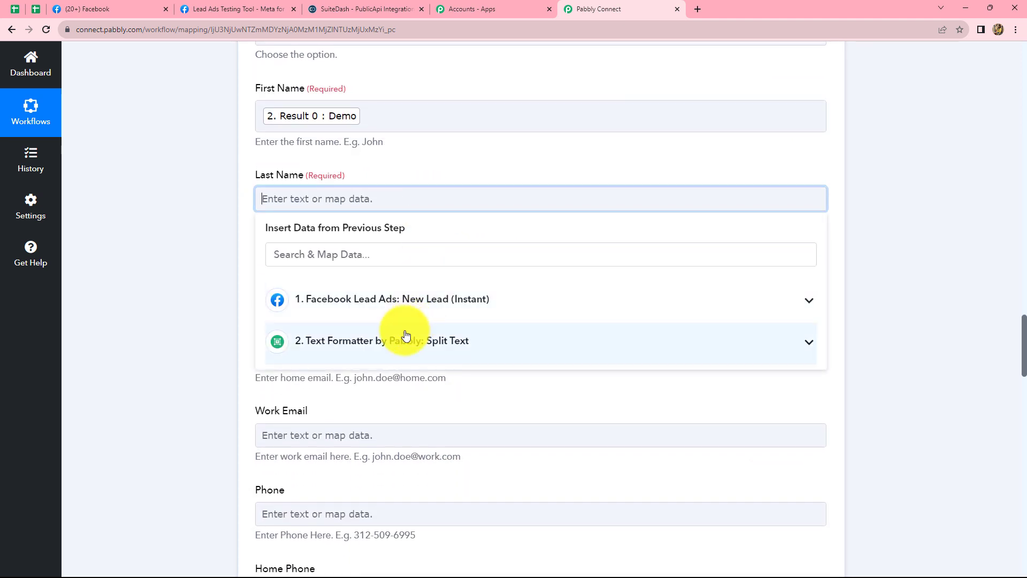
left_click(388, 341)
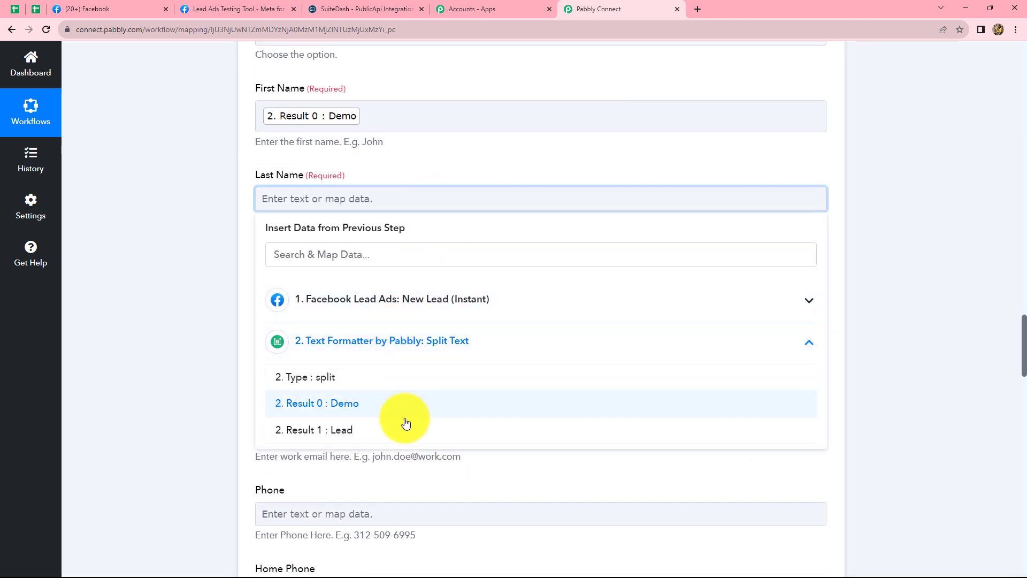
left_click(338, 435)
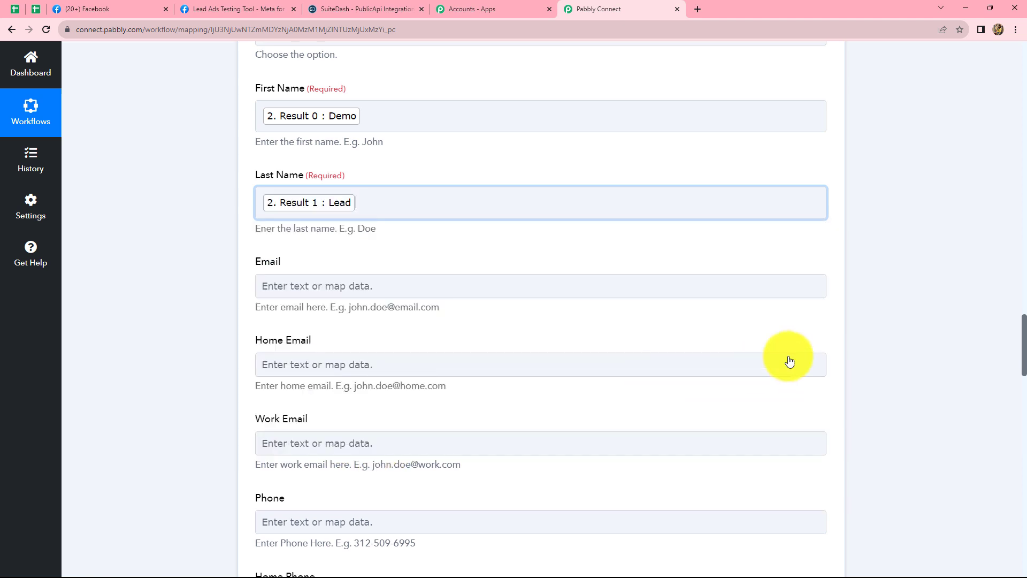
Map the contact's Email to Res4 Email of the Facebook Lead Ads step.
scroll(535, 268, "down", 2)
left_click(287, 172)
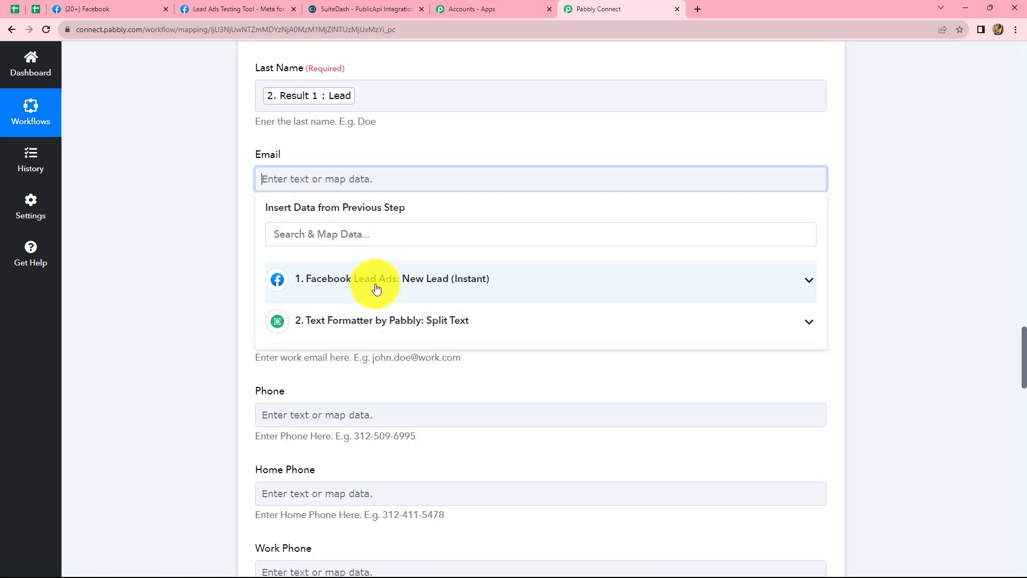
left_click(395, 284)
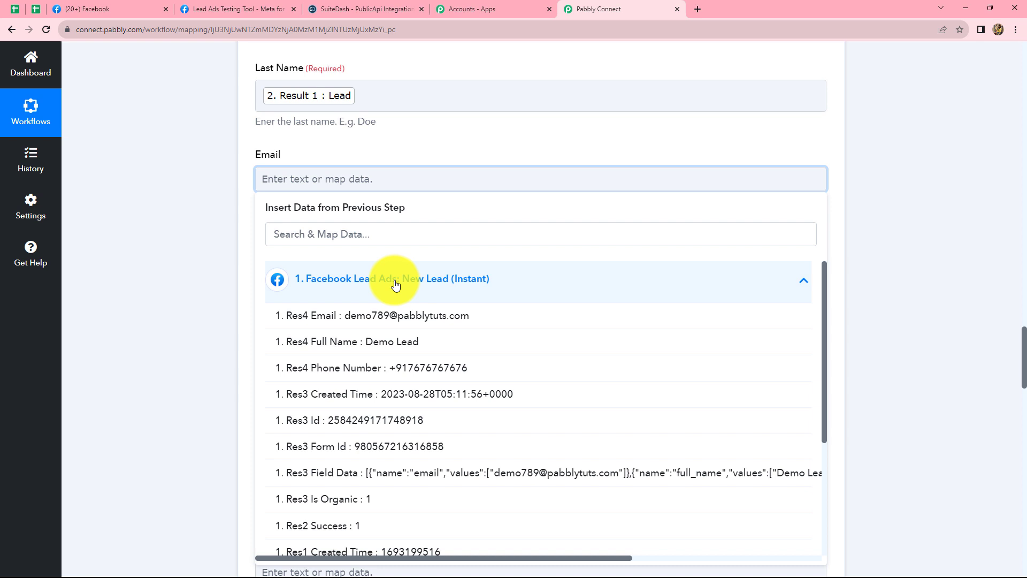
left_click(399, 317)
left_click(881, 291)
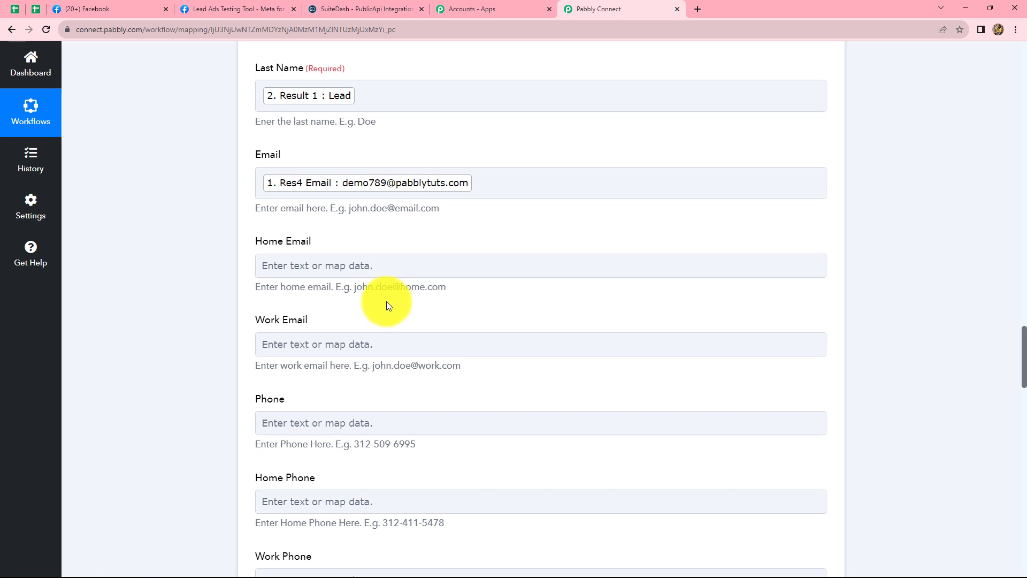
Map the contact's Phone to Res4 Phone Number of the Facebook Lead Ads step.
scroll(388, 305, "down", 2)
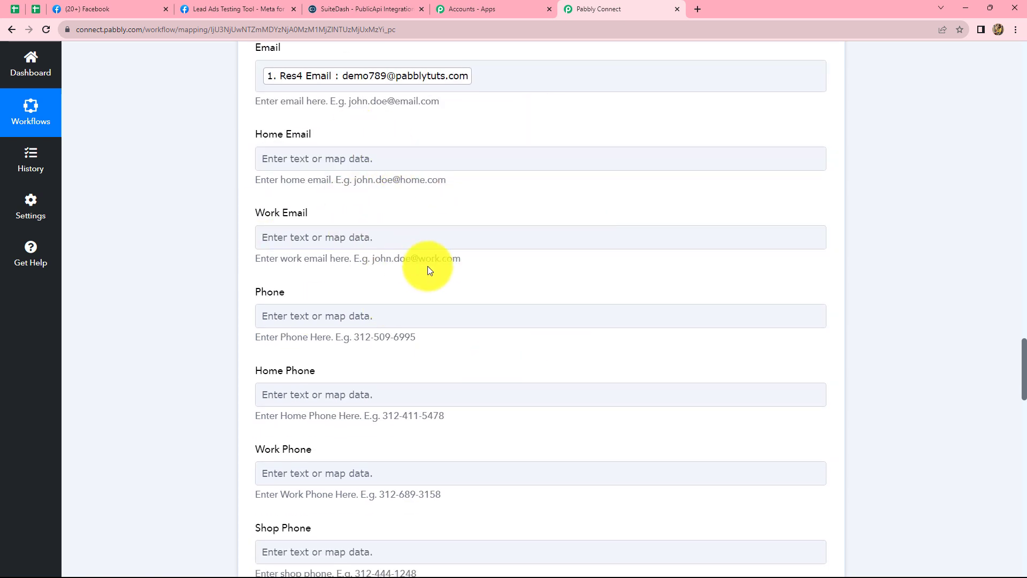
scroll(436, 271, "down", 2)
left_click(381, 211)
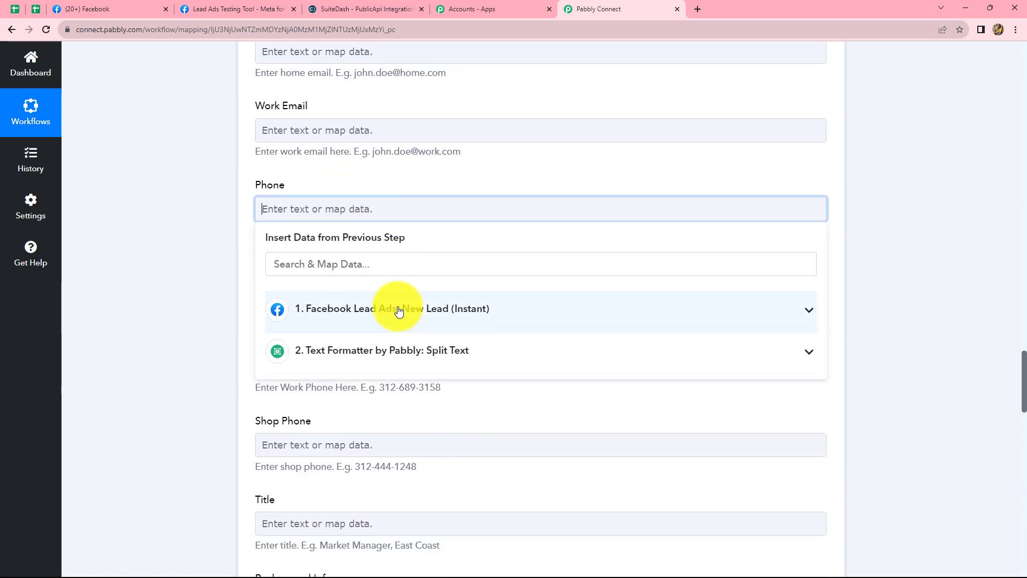
left_click(394, 304)
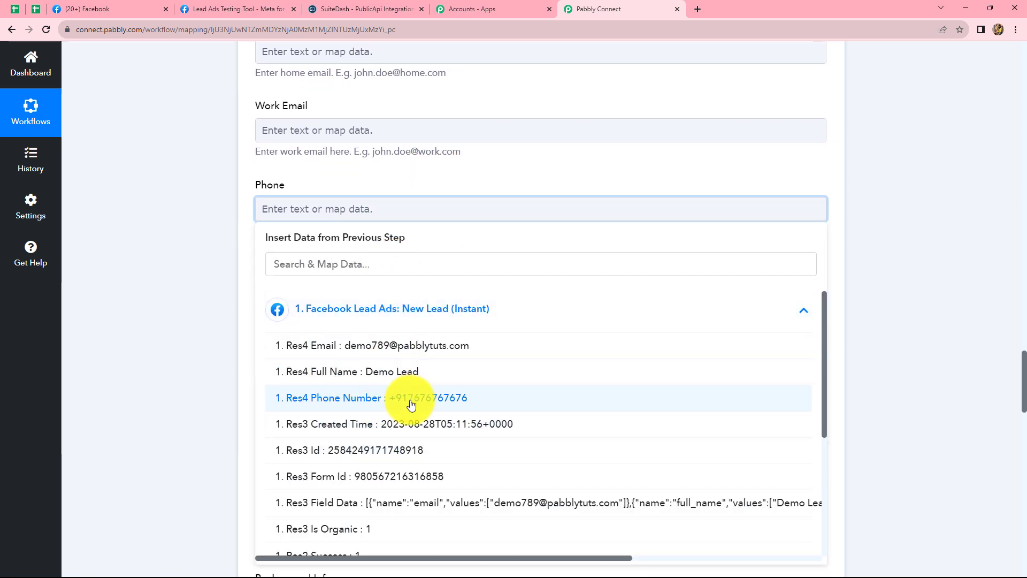
left_click(411, 404)
left_click(662, 265)
Leave the remaining contact fields empty, save the SuiteDash action with a test request and review the Data Uid in its response.
scroll(662, 268, "down", 10)
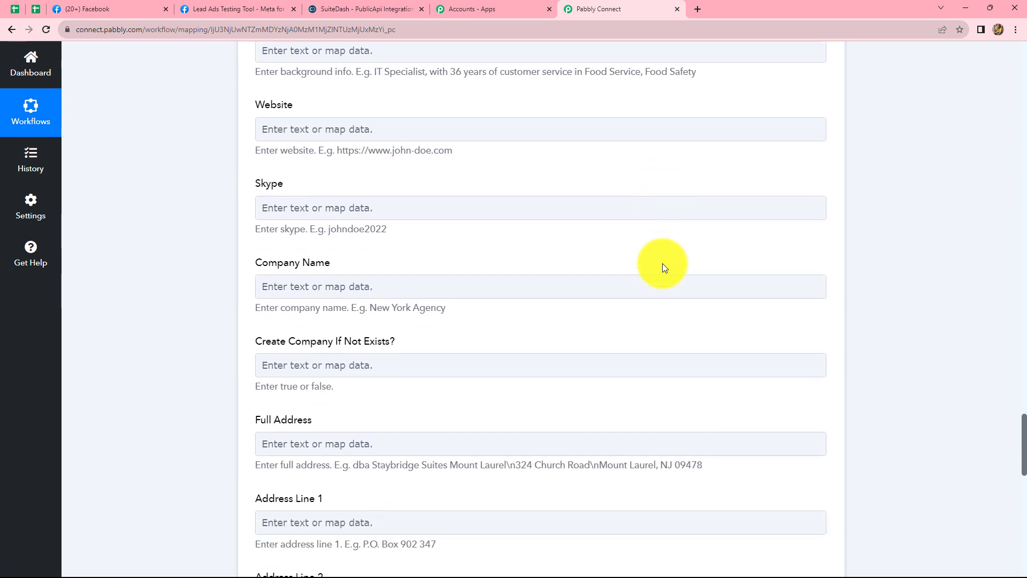
scroll(662, 263, "down", 10)
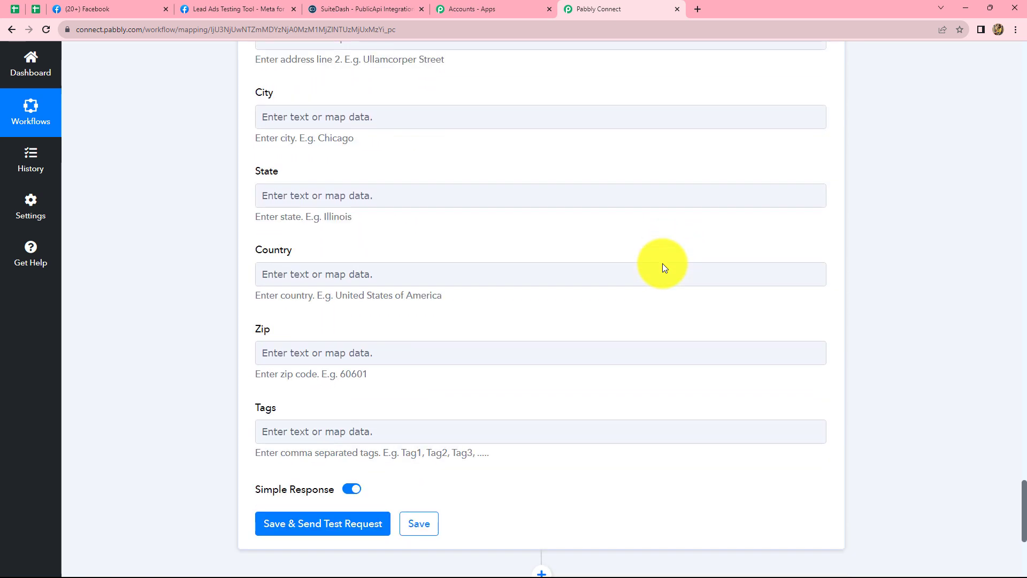
scroll(663, 263, "down", 4)
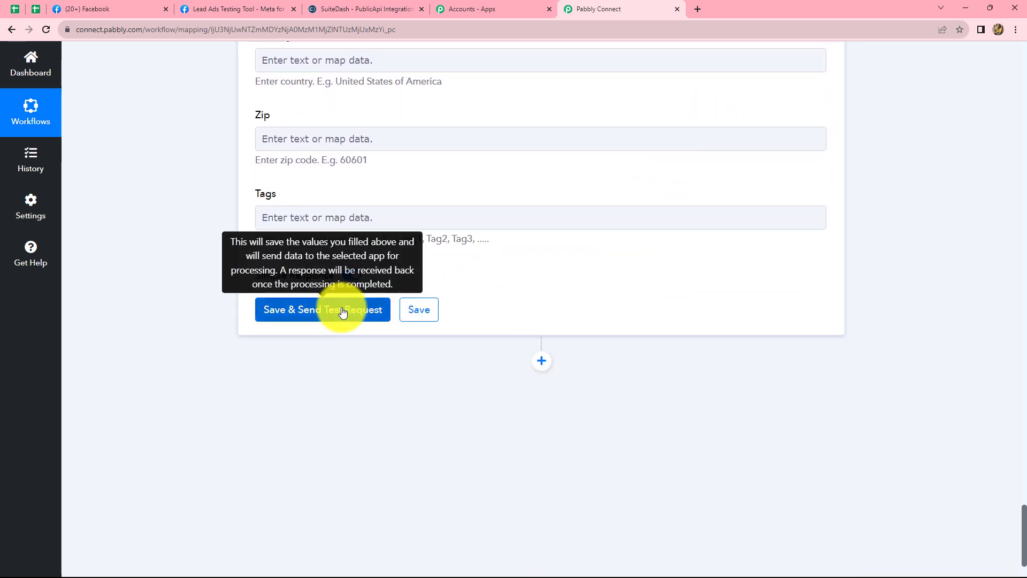
left_click(343, 311)
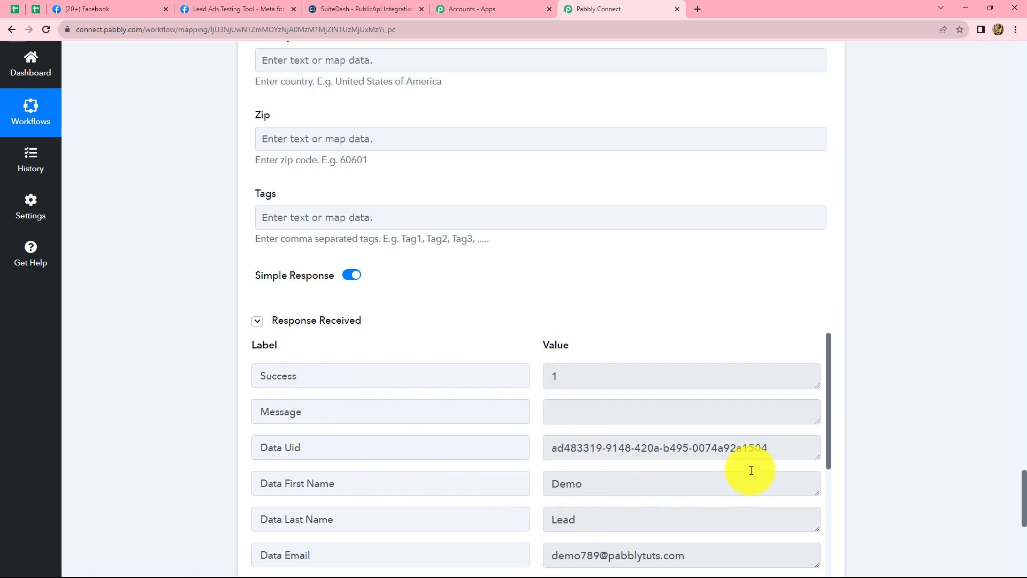
left_click_drag(758, 448, 544, 464)
left_click(923, 459)
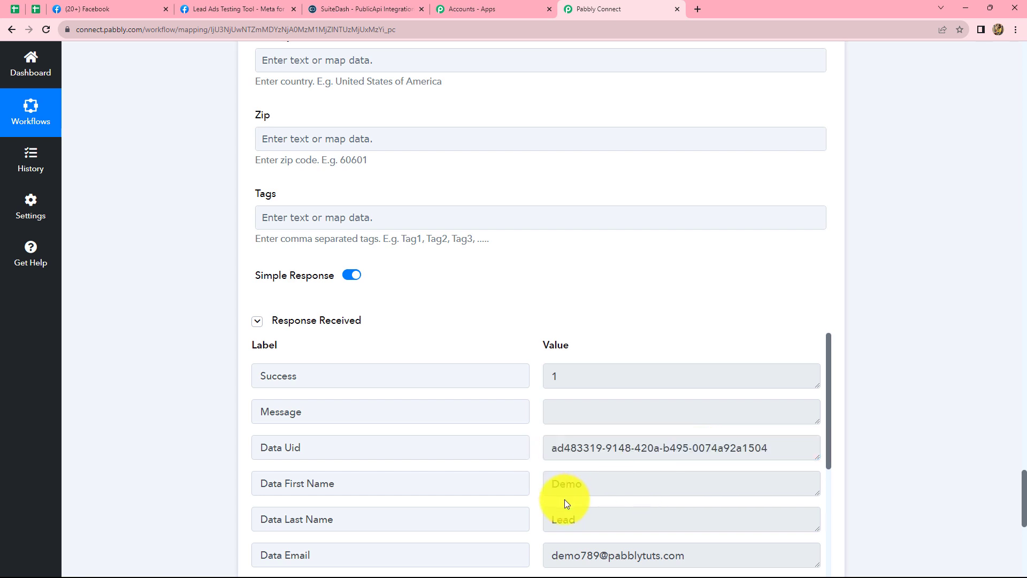
Switch to SuiteDash and open the CRM Contacts list to check for the test lead.
left_click(347, 6)
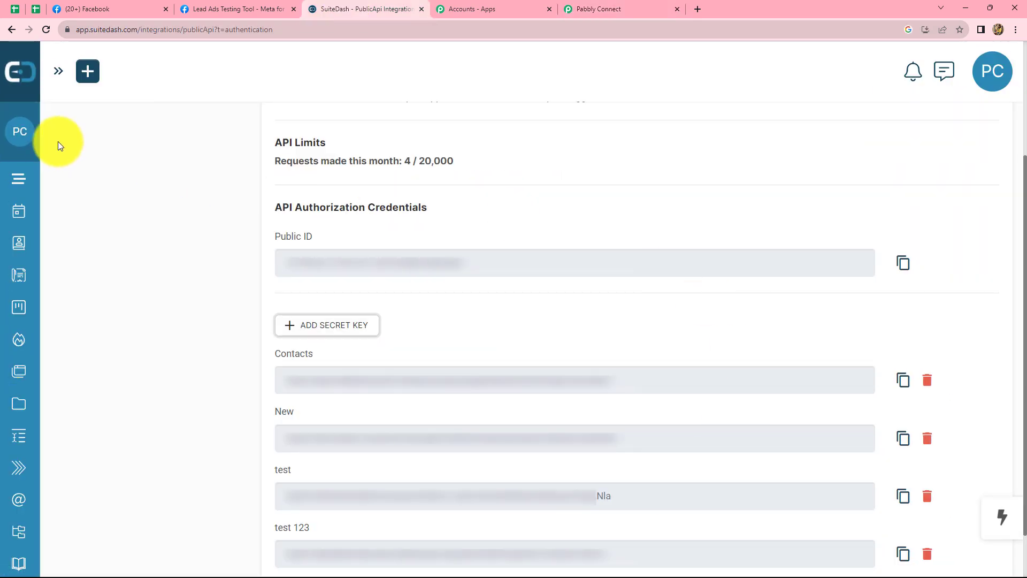
mouse_move(27, 240)
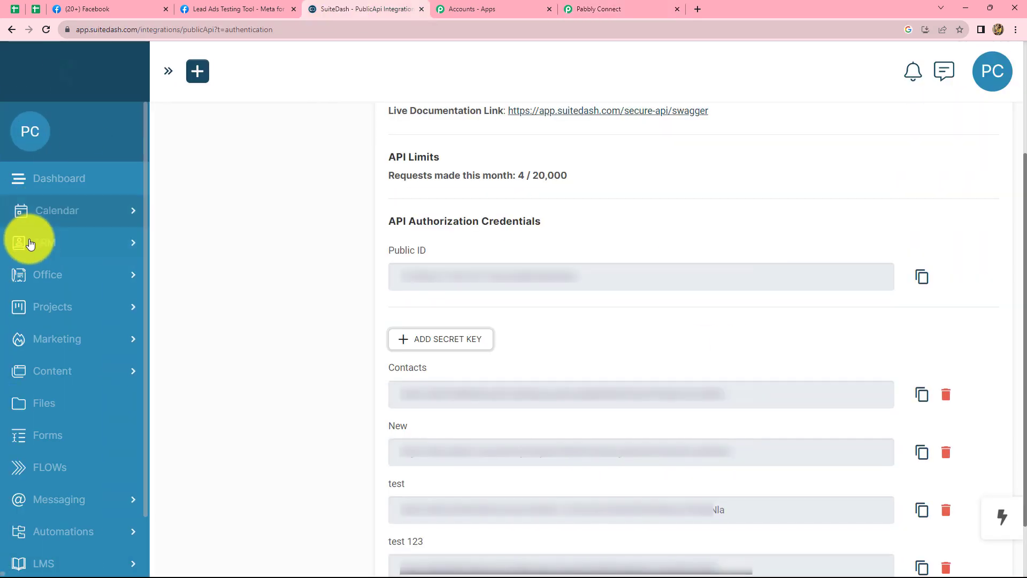
left_click(57, 244)
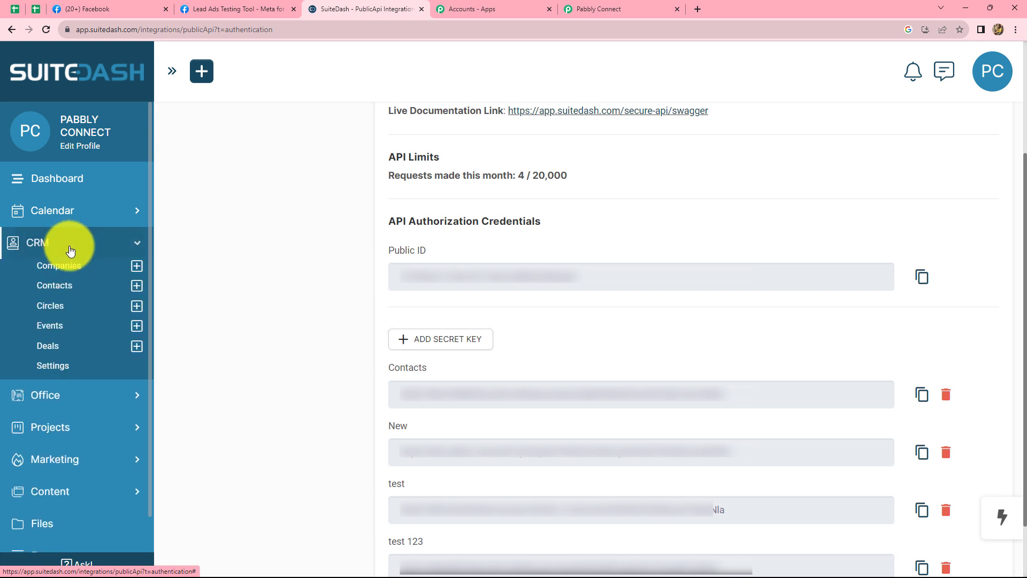
left_click(63, 285)
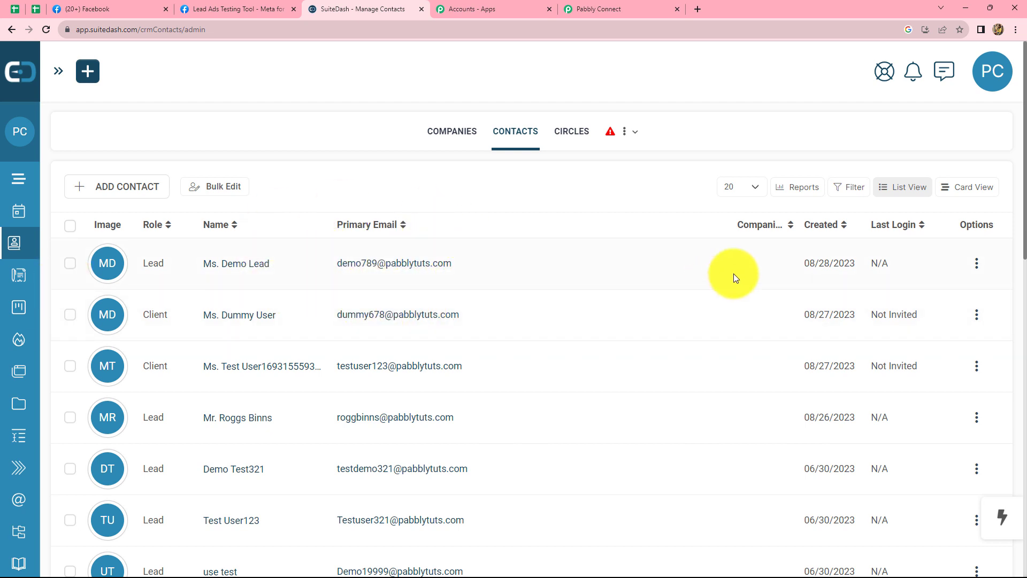
Switch back to the Pabbly Connect workflow and look back over the SuiteDash action's fields.
left_click(604, 5)
scroll(977, 413, "up", 5)
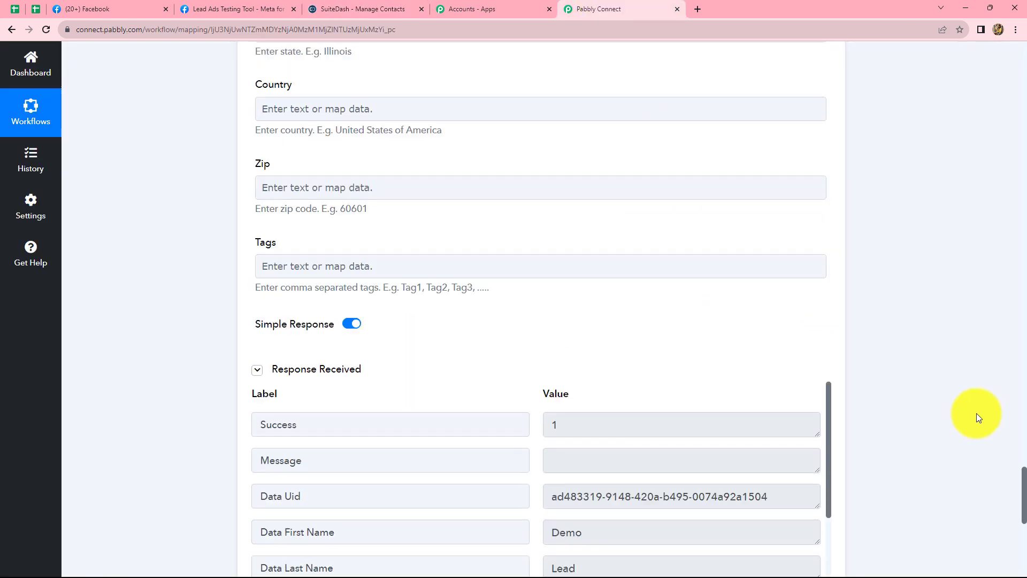
scroll(979, 412, "up", 20)
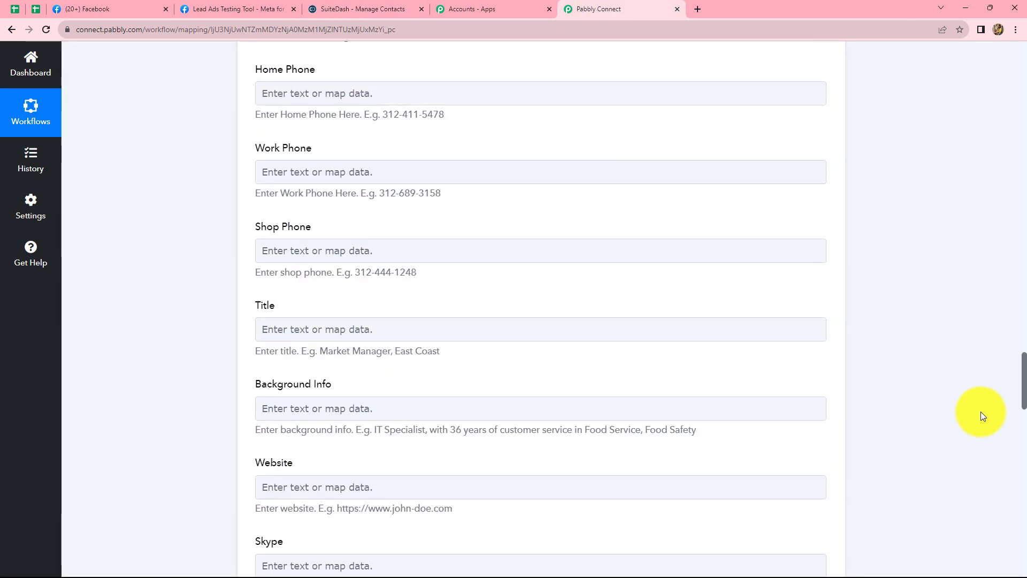